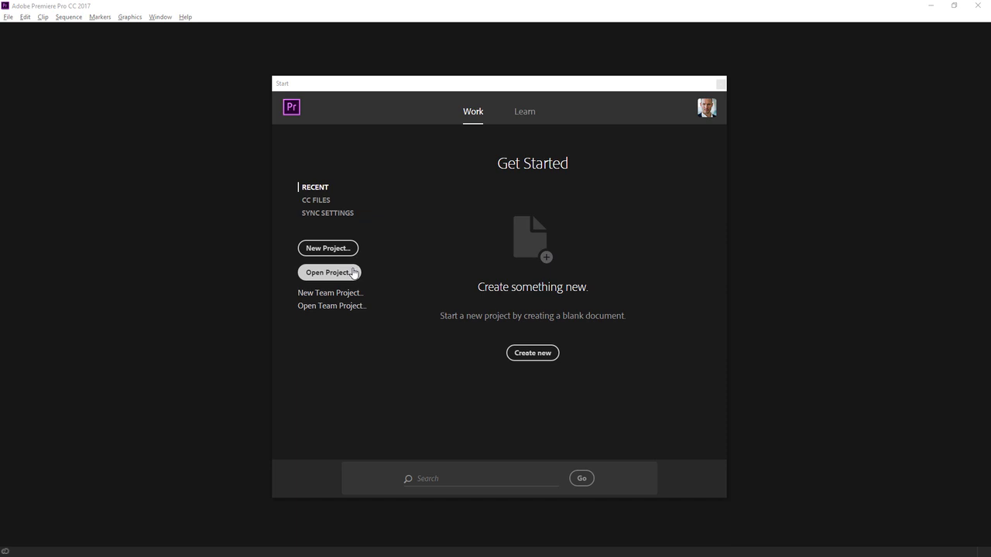
# Step: Open the existing project 01_01 Create a project.prproj from the C:\MEDIA folder
pyautogui.click(353, 272)
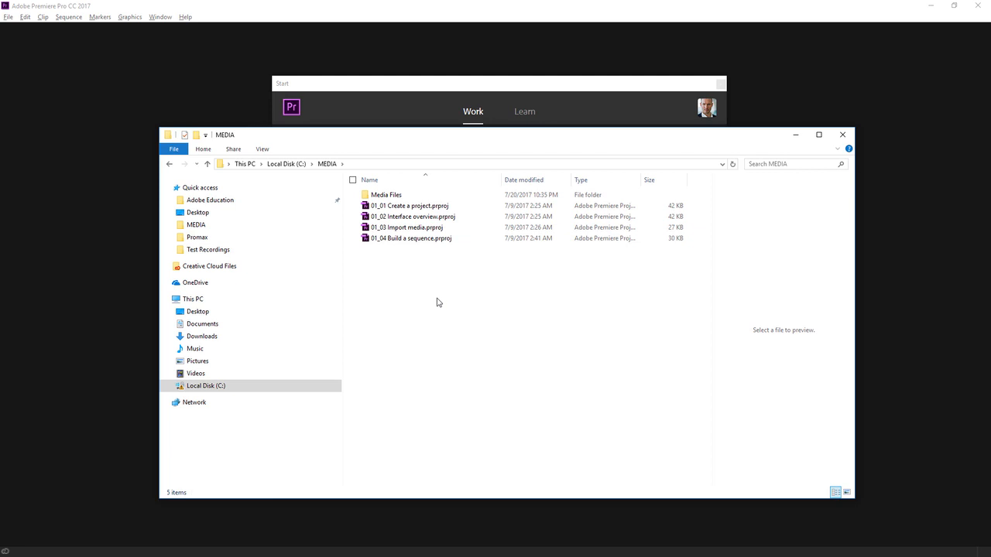
pyautogui.press('Escape')
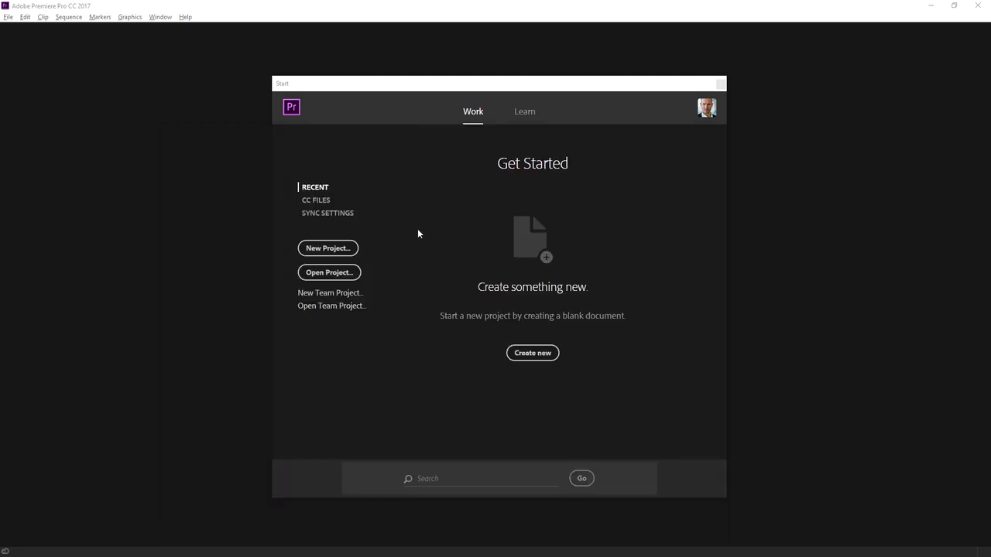
pyautogui.click(351, 276)
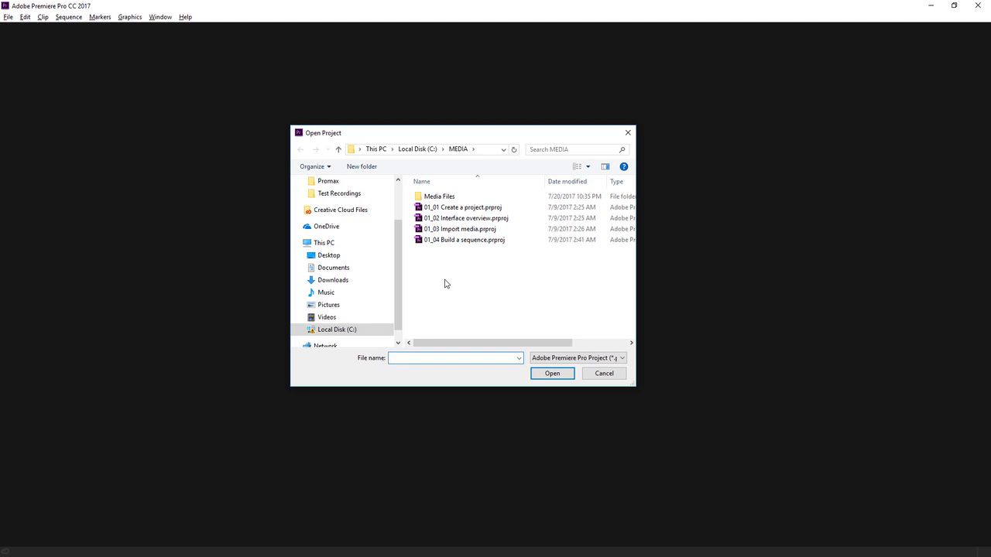
pyautogui.click(480, 211)
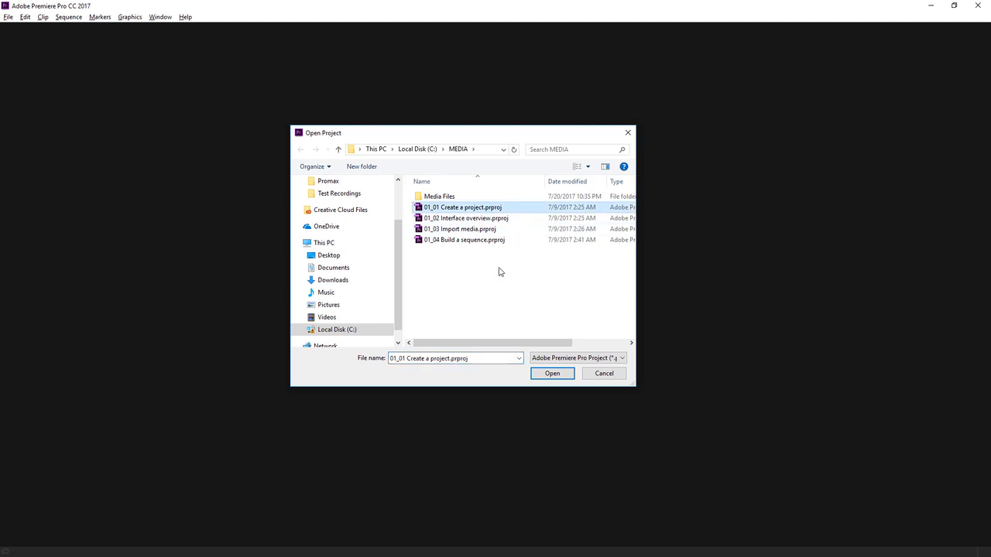
pyautogui.click(548, 373)
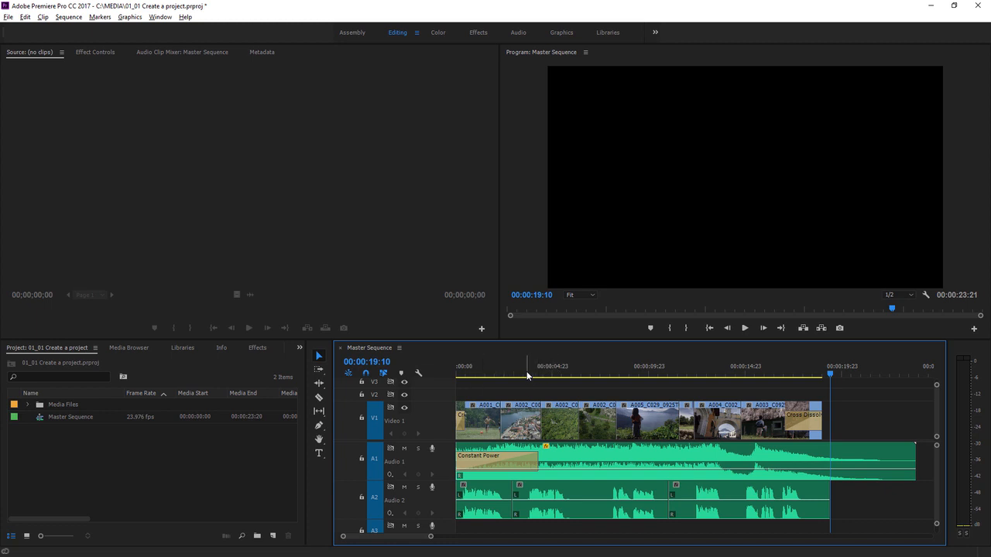
# Step: View the Master Sequence at 00:00:06:11 and load clip A002_C009_092221_001.mp4 from the Media Files bin into the Source Monitor
pyautogui.click(579, 373)
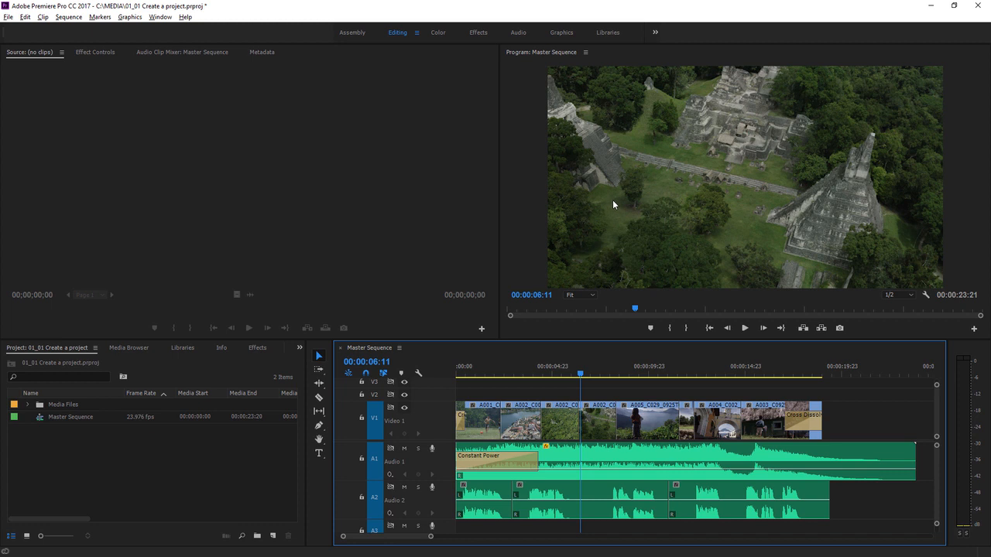
pyautogui.click(165, 437)
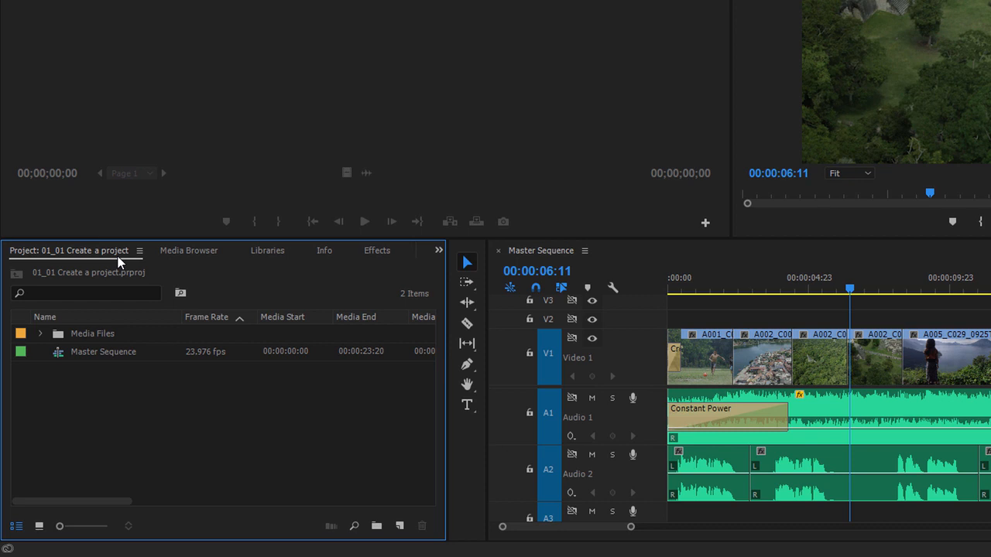
pyautogui.click(40, 333)
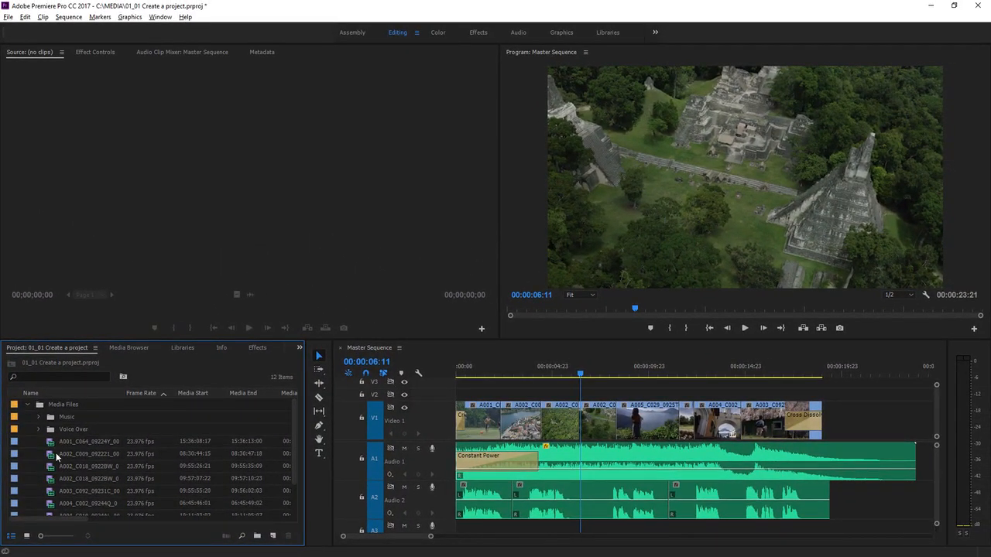
pyautogui.doubleClick(53, 453)
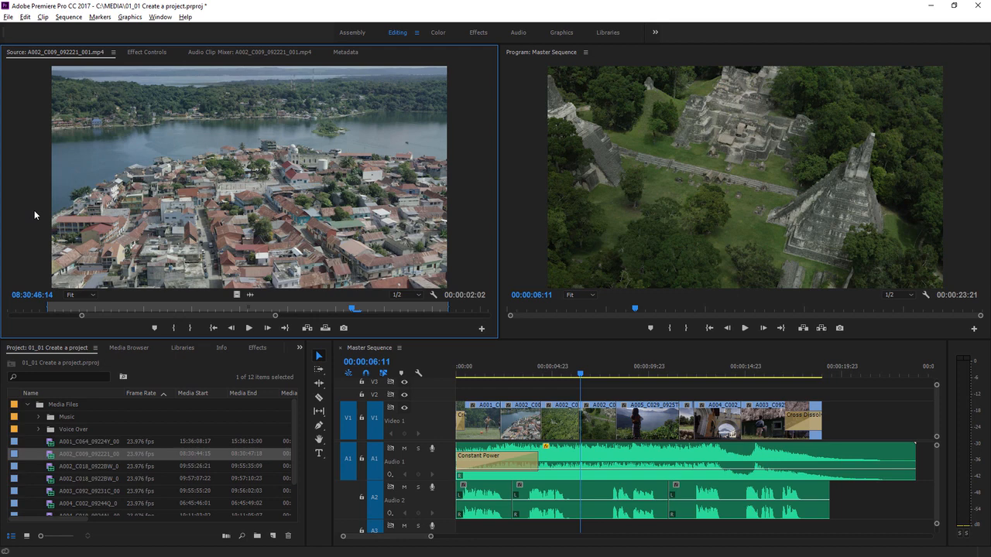
pyautogui.click(533, 203)
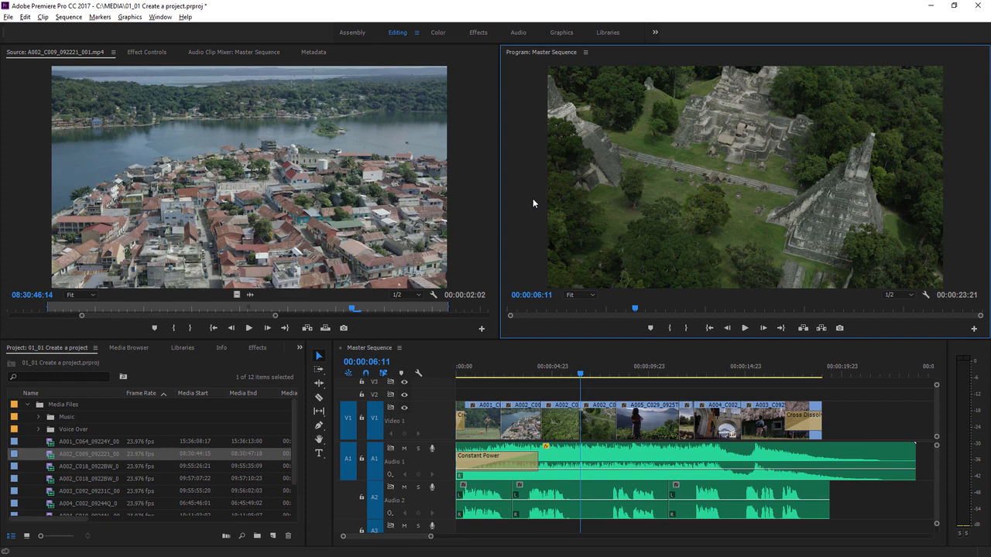
# Step: Close the 01_01 Create a project project without saving its changes
pyautogui.click(9, 17)
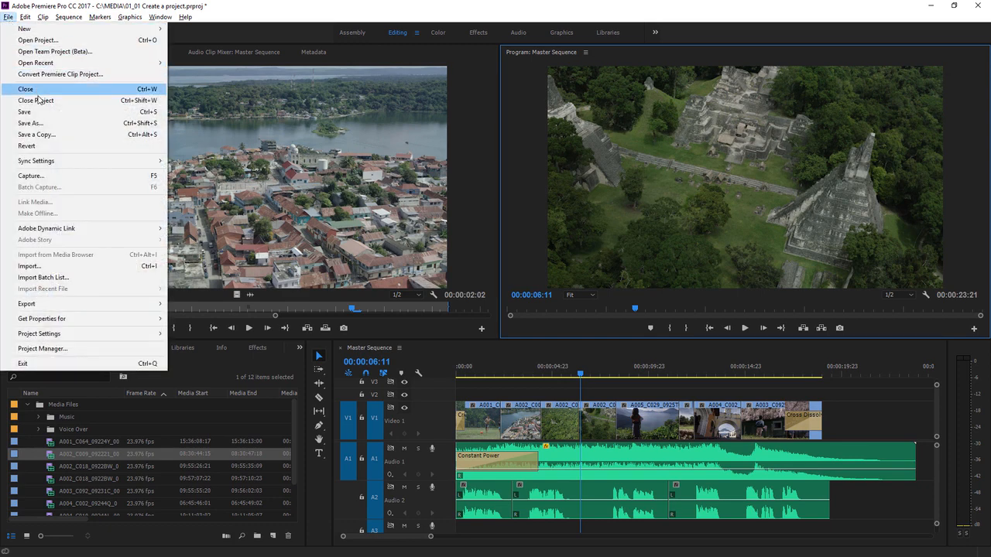
pyautogui.click(38, 100)
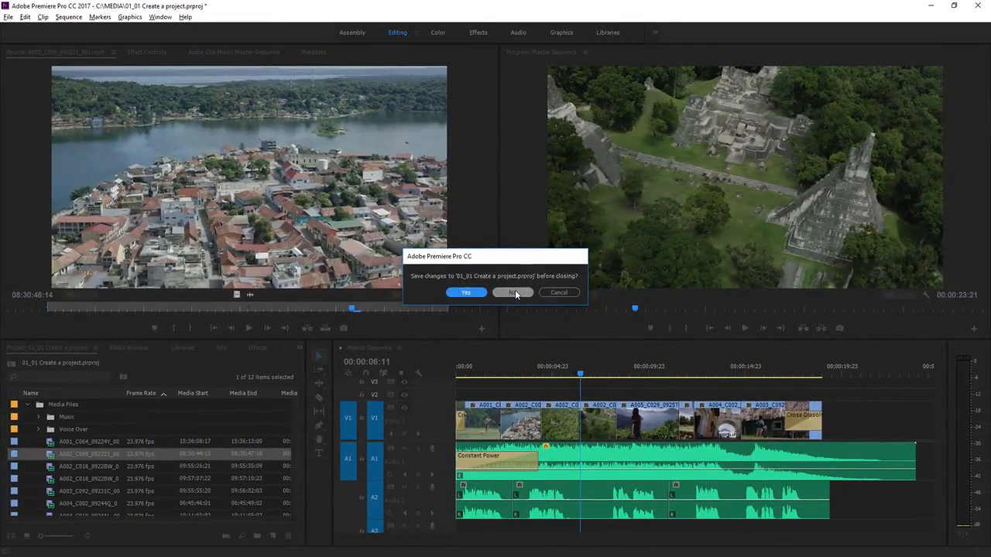
pyautogui.click(621, 353)
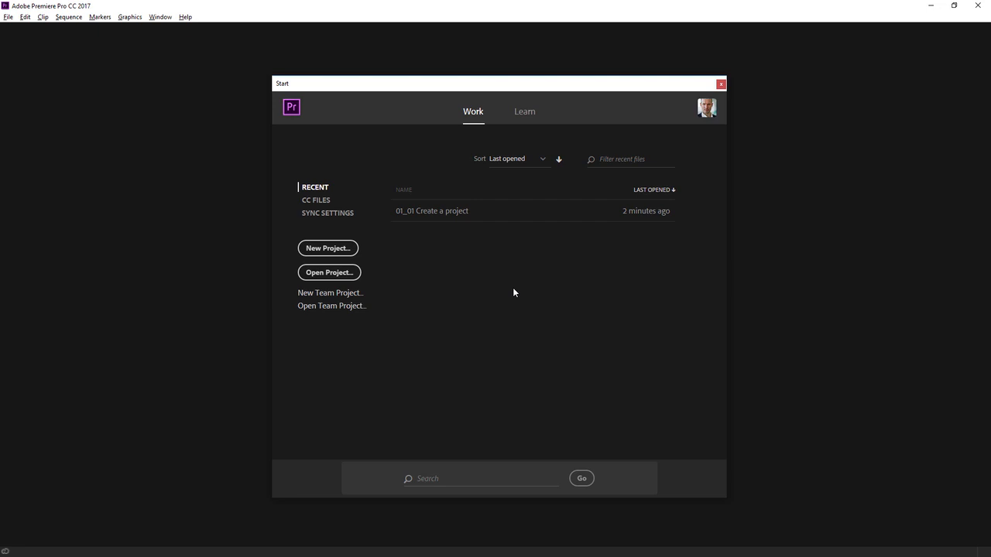
# Step: Create a new project named "First project" with C:\MEDIA as its location, keeping the default general settings
pyautogui.click(352, 249)
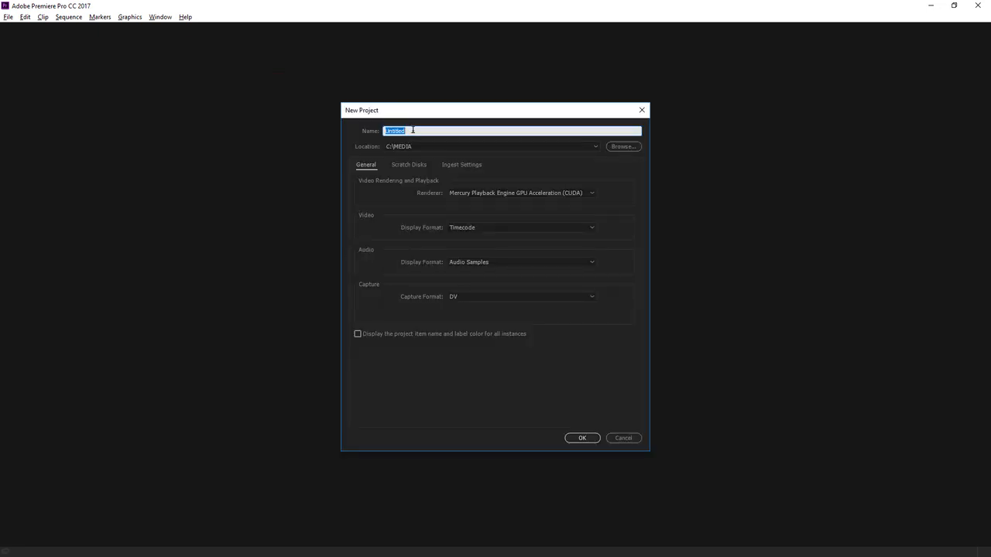
pyautogui.write('First project')
pyautogui.click(615, 147)
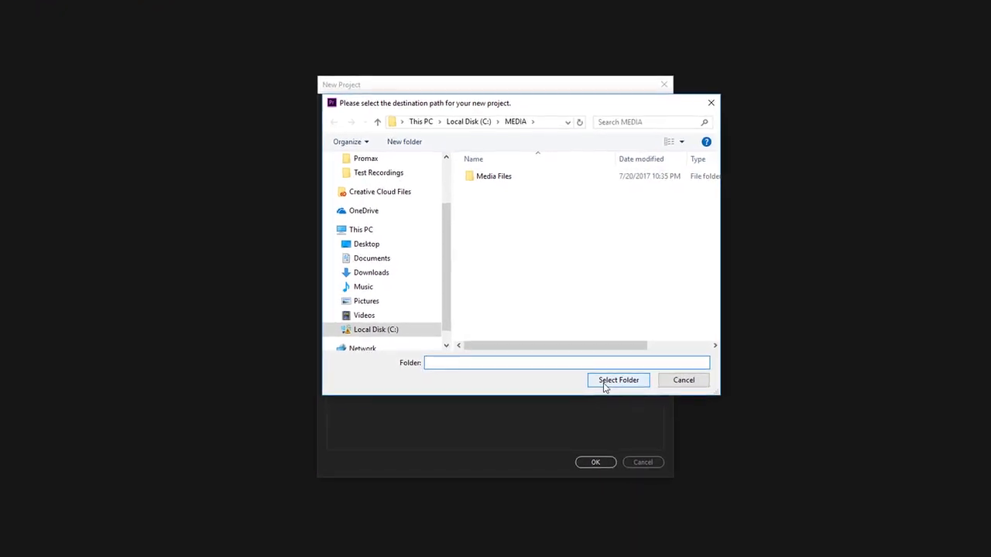
pyautogui.click(605, 384)
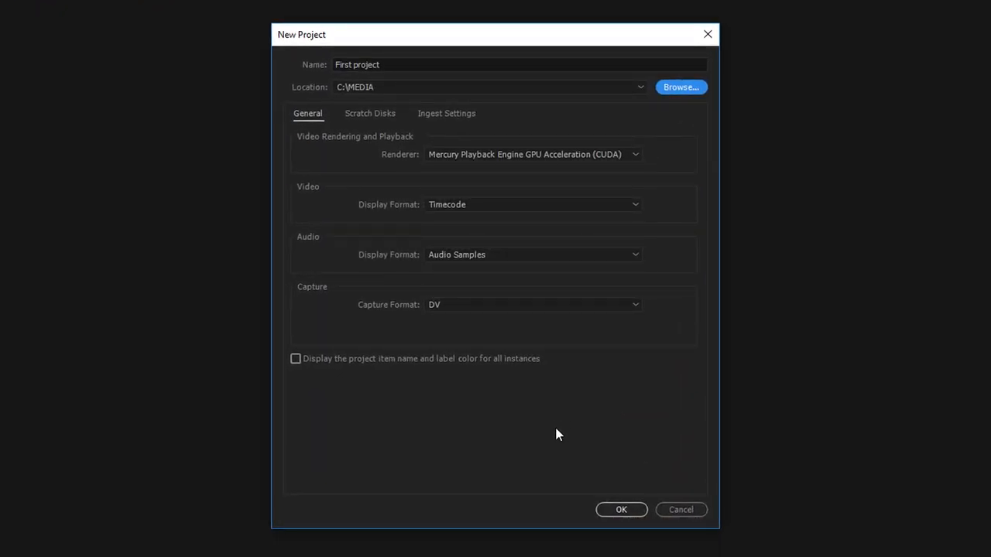
pyautogui.click(621, 509)
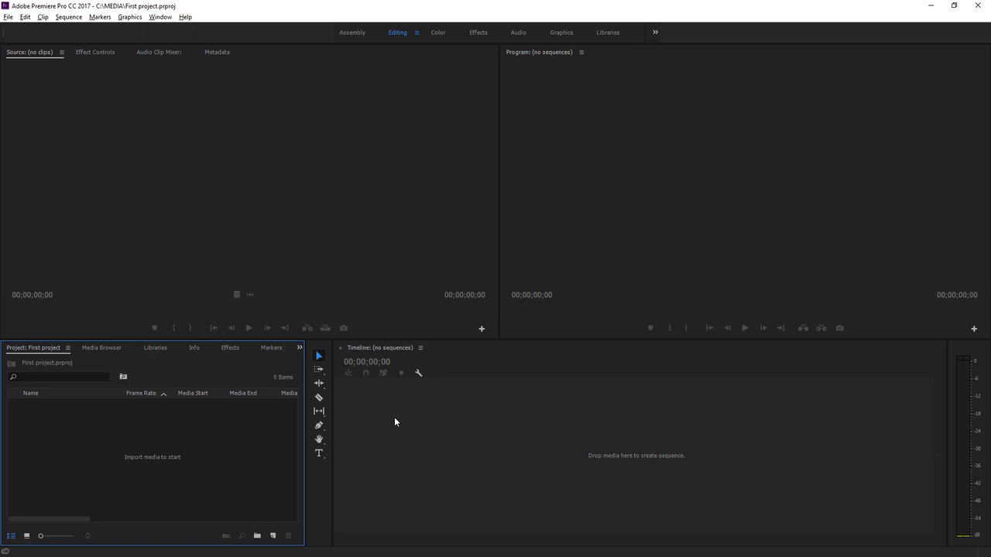
# Step: Browse to the Media Files folder inside C:\MEDIA with the Media Browser and import all of its files into the project
pyautogui.click(111, 350)
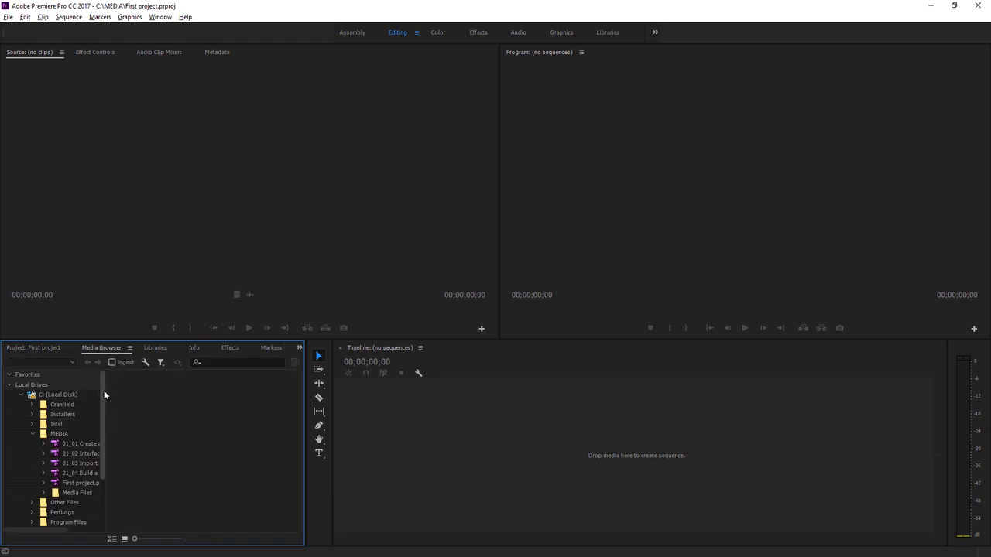
pyautogui.moveTo(104, 390); pyautogui.dragTo(102, 418)
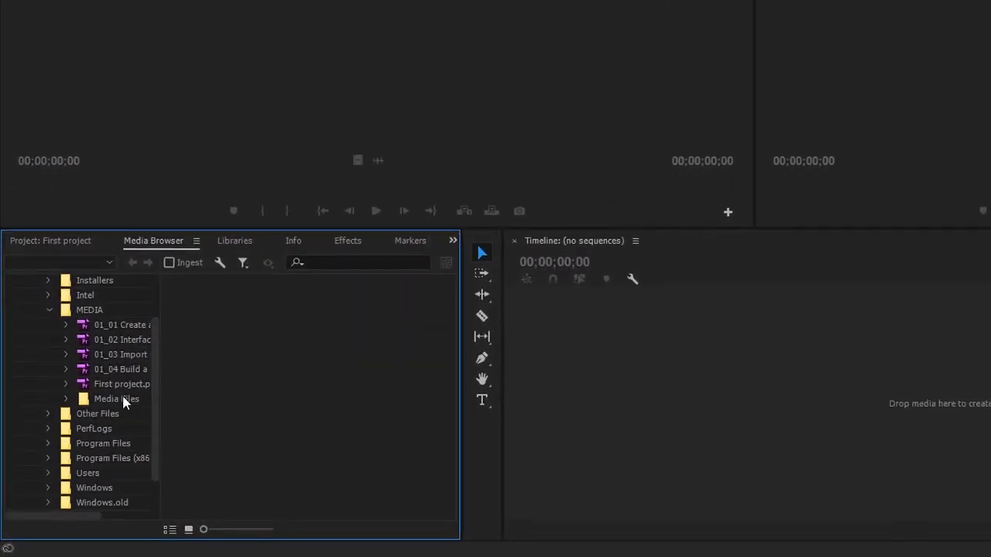
pyautogui.click(122, 400)
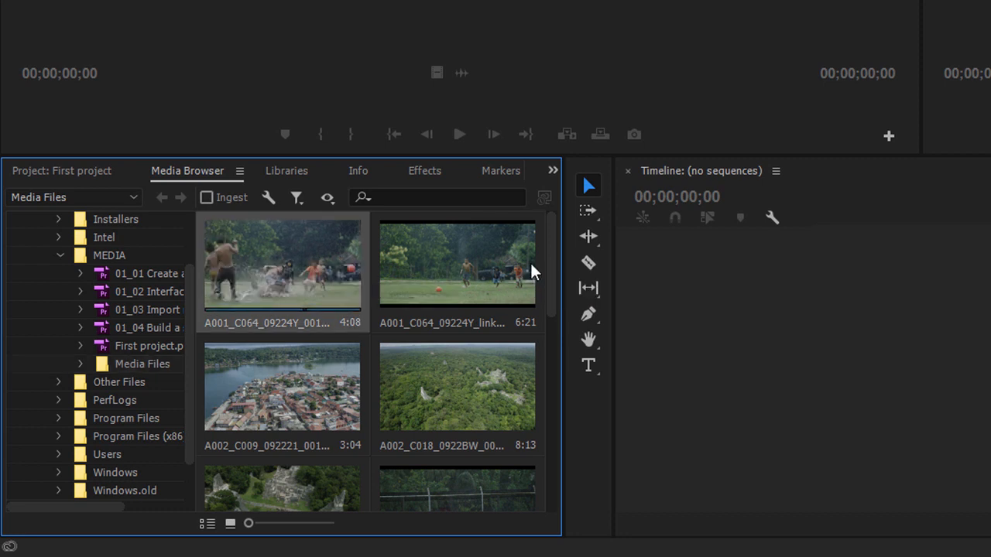
pyautogui.moveTo(550, 256); pyautogui.dragTo(545, 451)
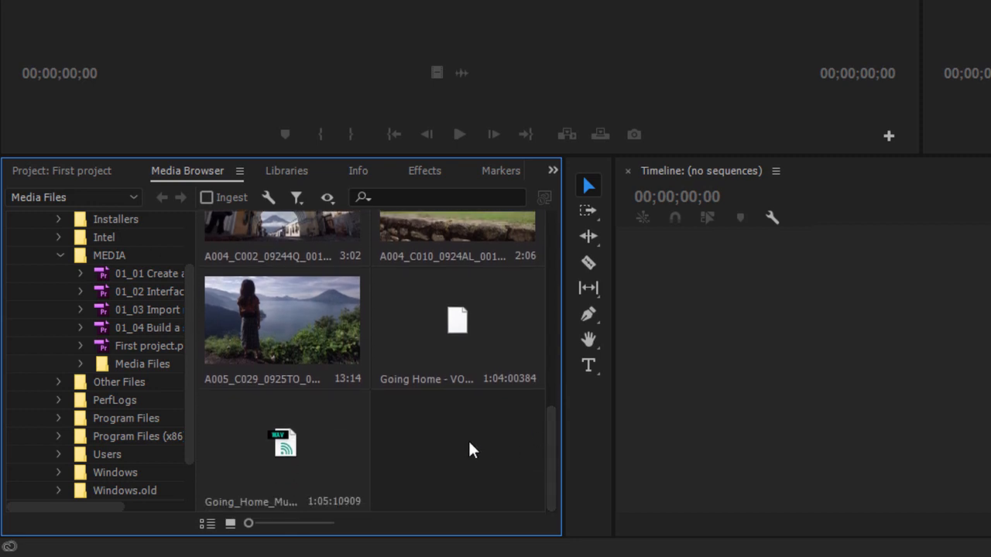
pyautogui.hotkey('ctrl', 'a')
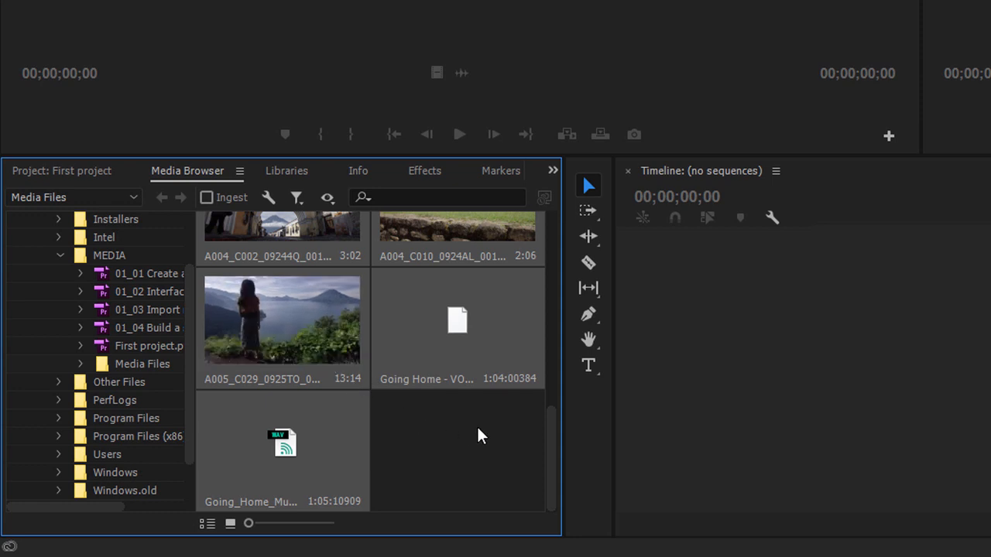
pyautogui.rightClick(424, 312)
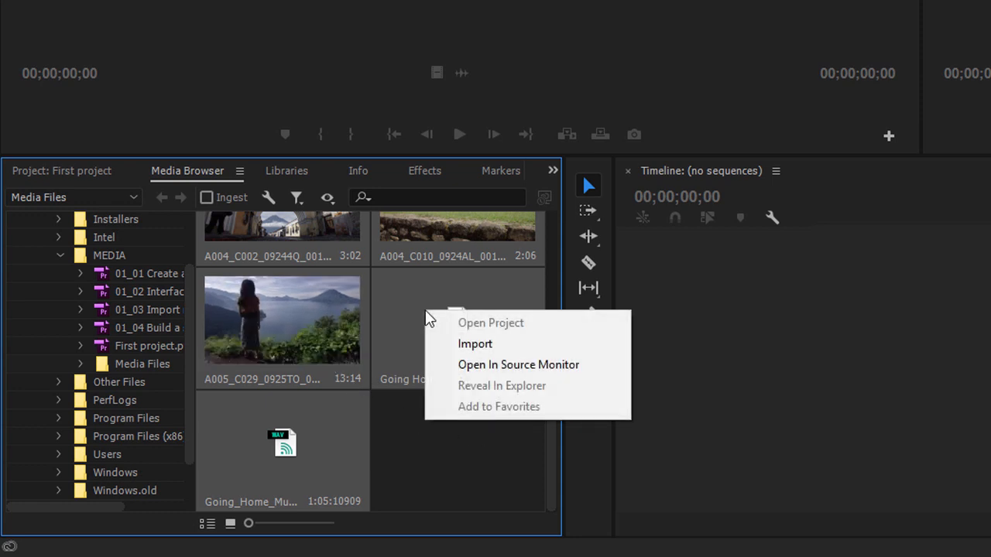
pyautogui.click(517, 346)
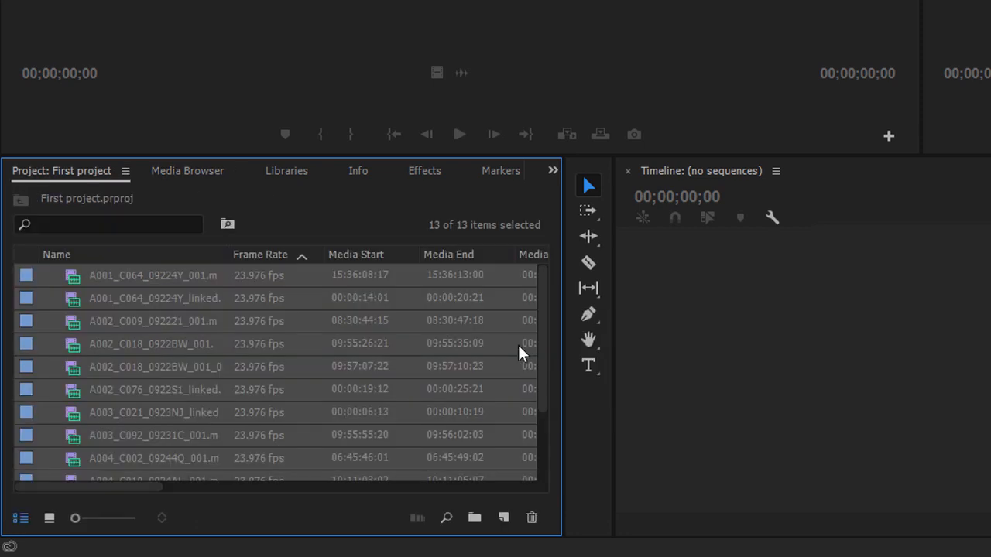
# Step: Load the imported clip A002_C018_0922BW_001.mp4 into the Source Monitor for viewing
pyautogui.click(79, 346)
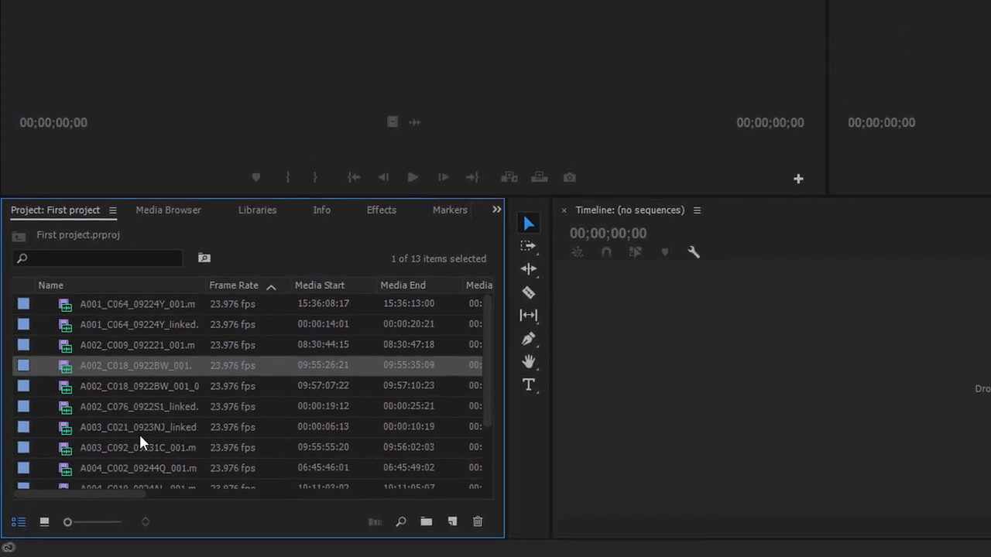
pyautogui.doubleClick(42, 440)
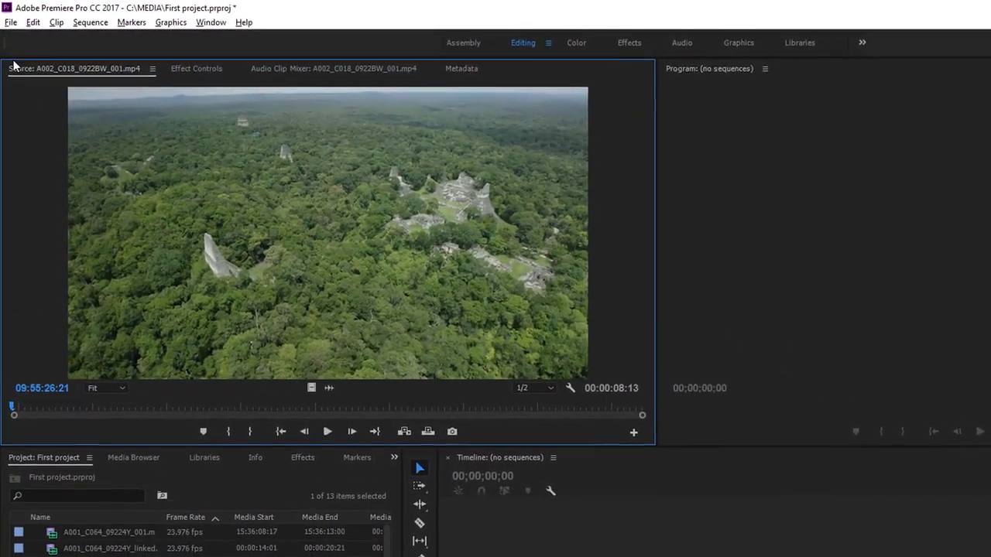
# Step: Close First project and save its changes
pyautogui.click(11, 22)
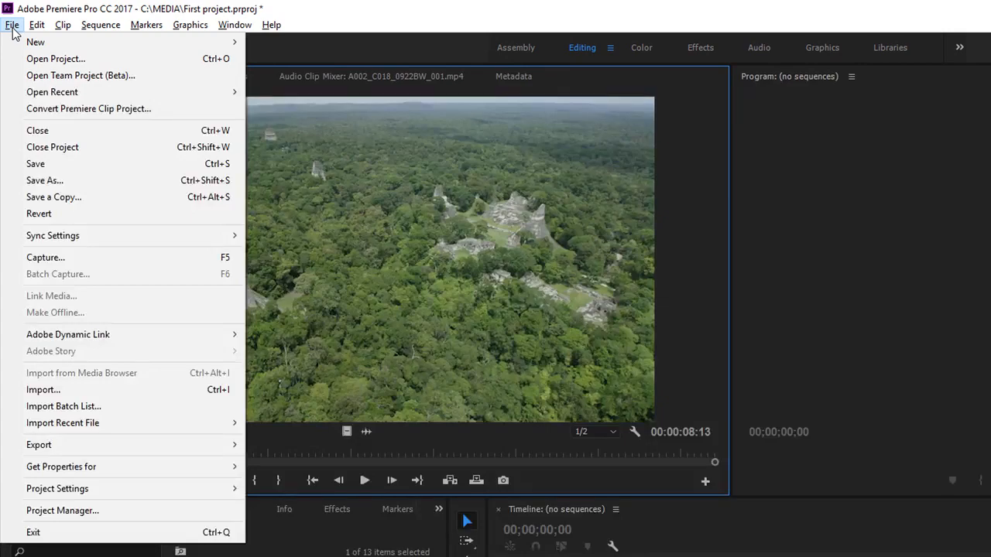
pyautogui.click(116, 147)
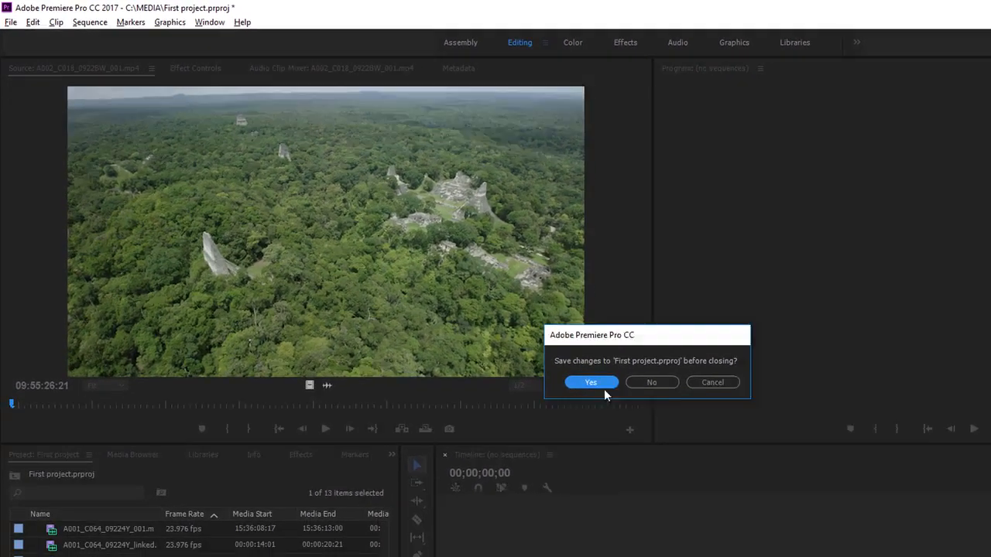
pyautogui.click(636, 412)
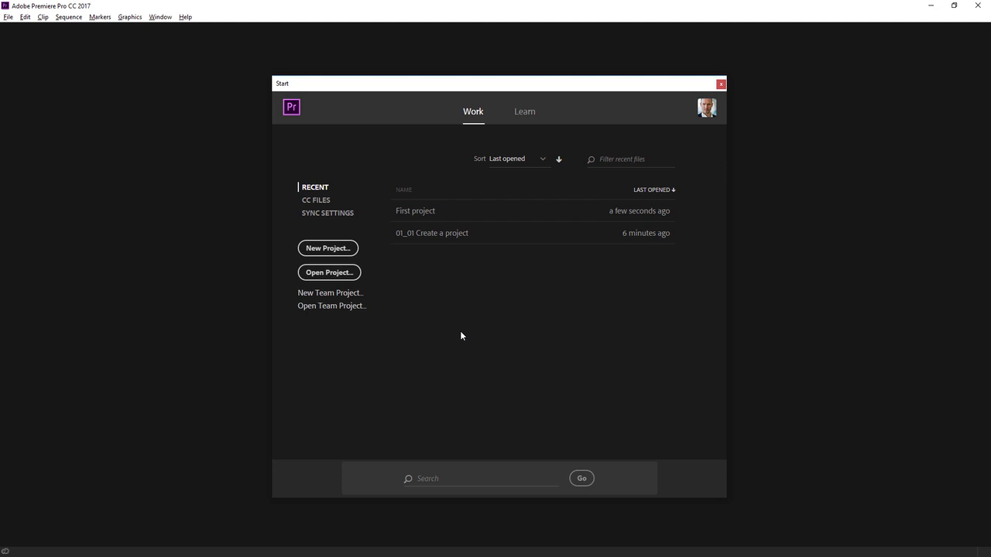
# Step: Switch to File Explorer and open the project 01_02 Interface overview.prproj from the MEDIA folder
pyautogui.hotkey('alt', 'Tab')
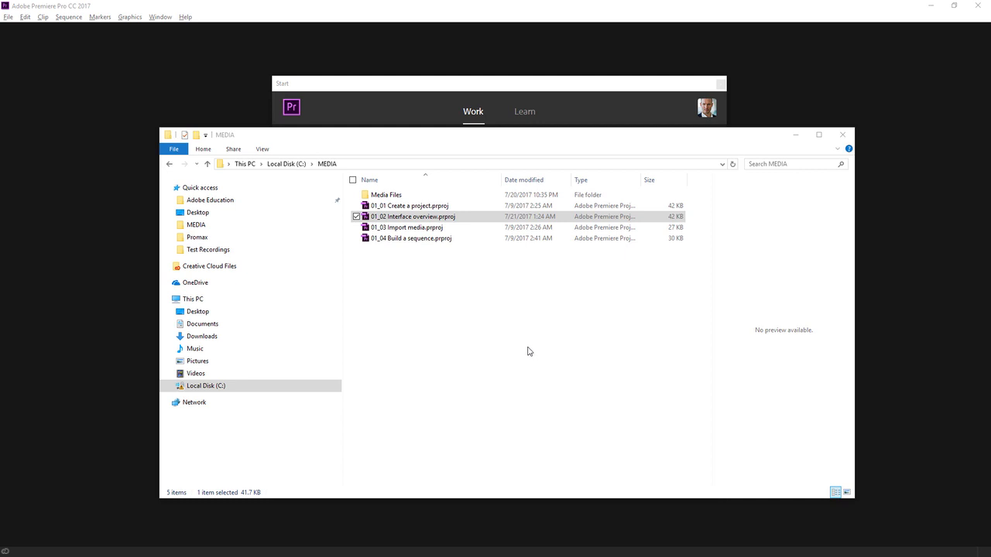
pyautogui.click(371, 220)
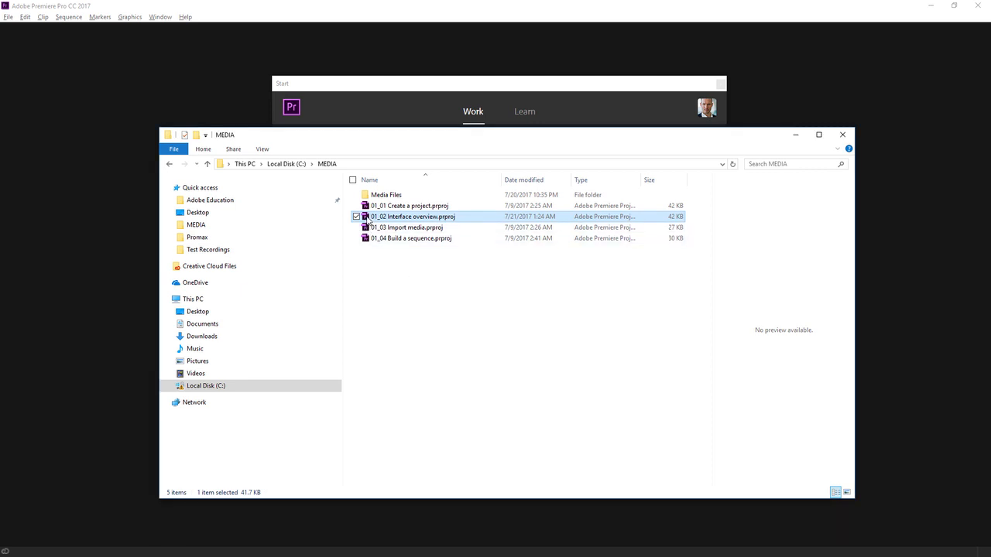
pyautogui.doubleClick(369, 219)
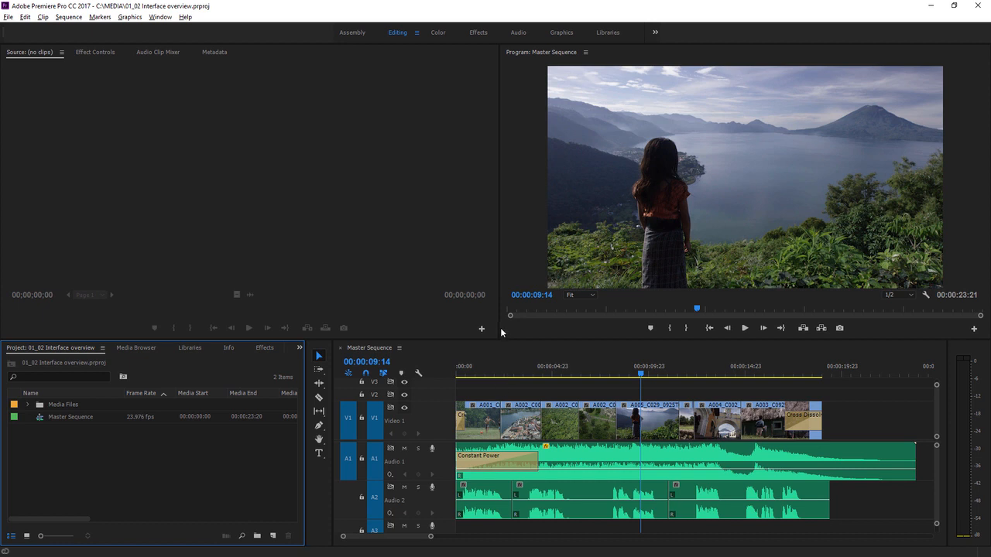
# Step: Narrow the Source Monitor to widen the Program Monitor, and enlarge the timeline area upward
pyautogui.moveTo(500, 327); pyautogui.dragTo(373, 310)
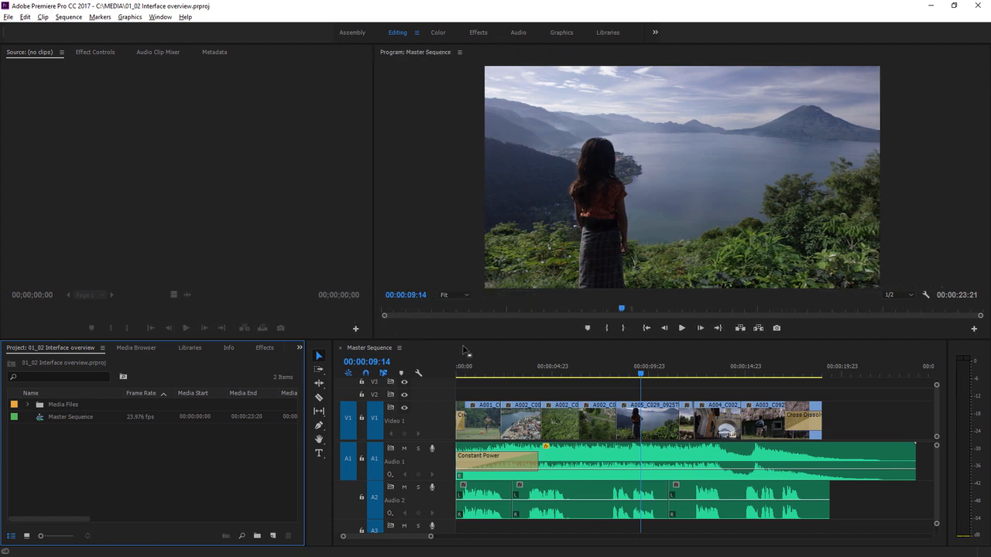
pyautogui.moveTo(466, 340); pyautogui.dragTo(465, 242)
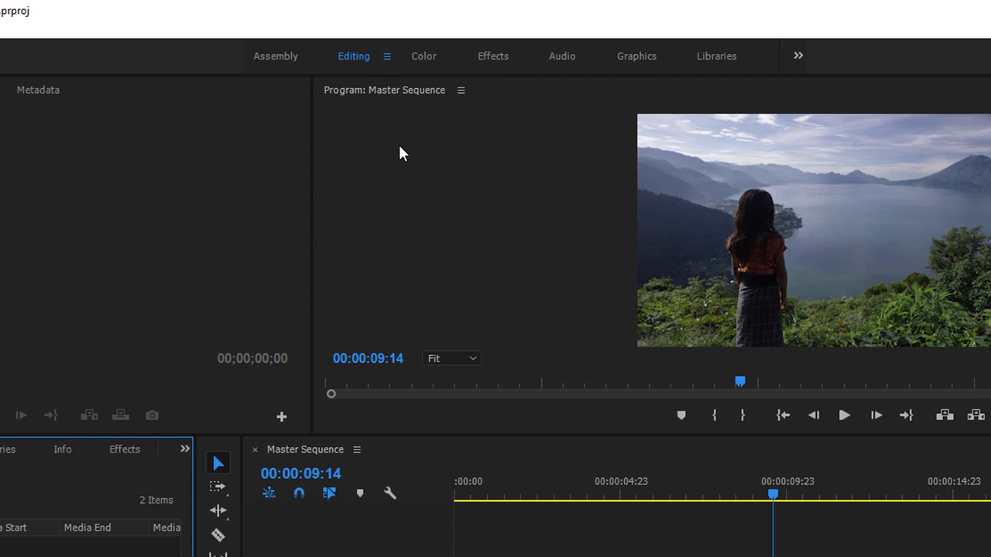
# Step: Reset the Editing workspace to its saved layout
pyautogui.click(387, 56)
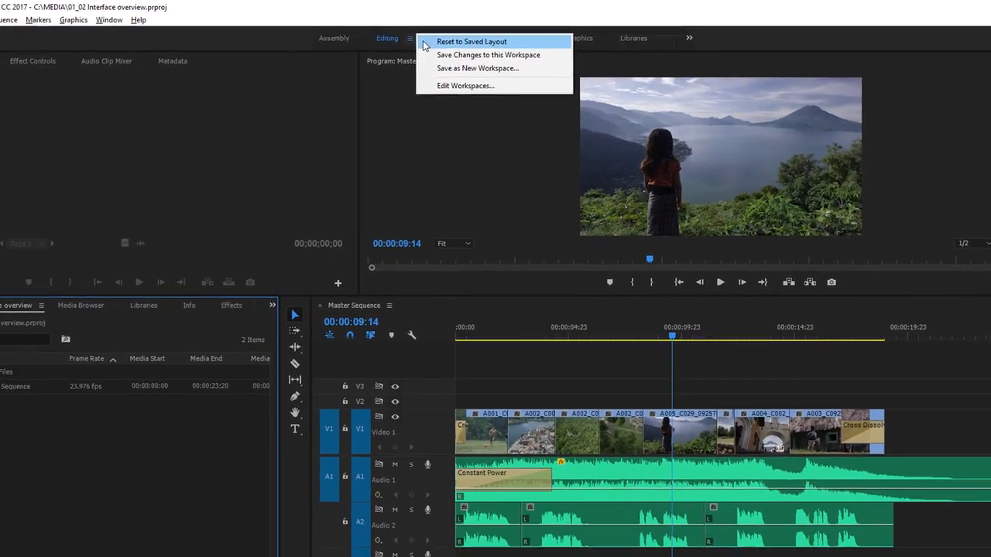
pyautogui.click(427, 43)
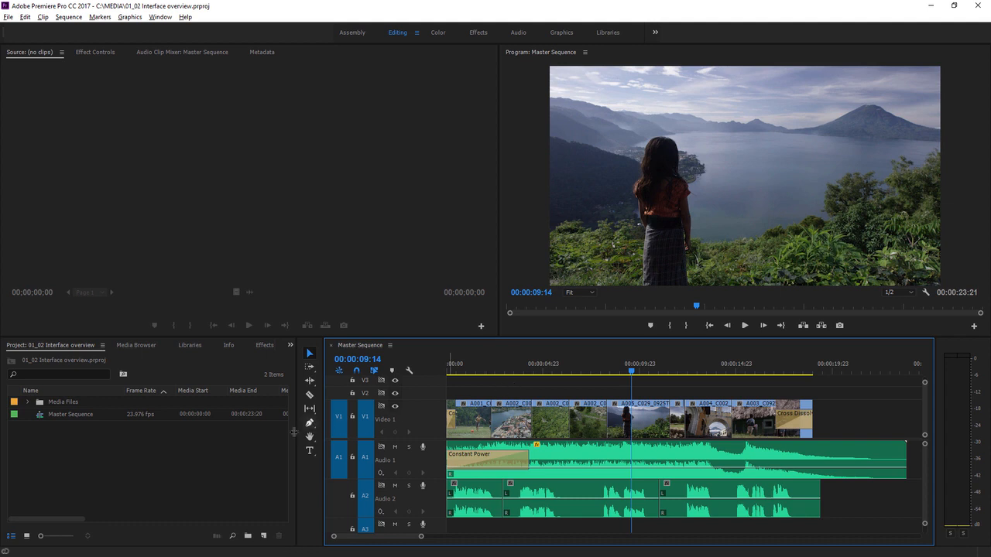
# Step: Look over the Project panel's options and the Master Sequence timeline's display settings, and return to the Project panel
pyautogui.click(265, 439)
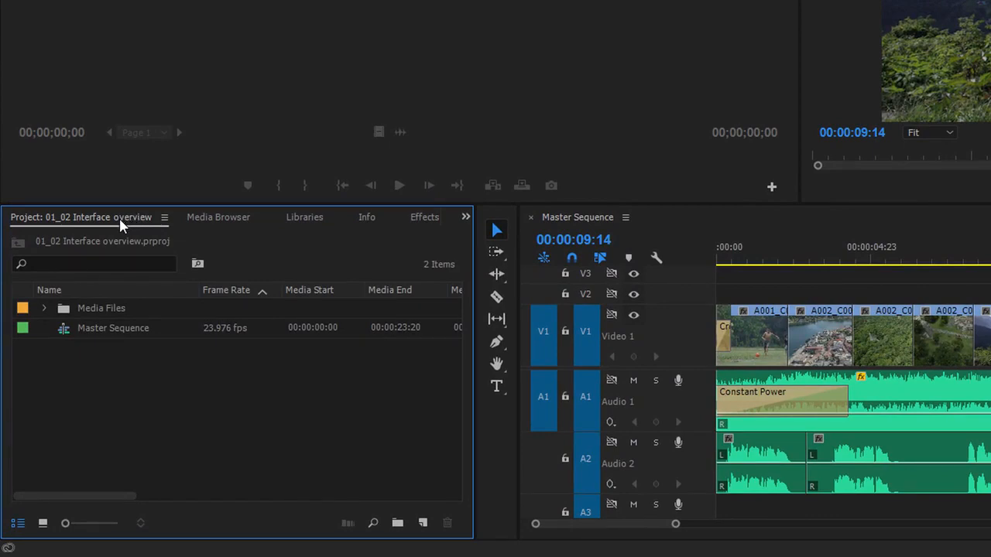
pyautogui.click(164, 217)
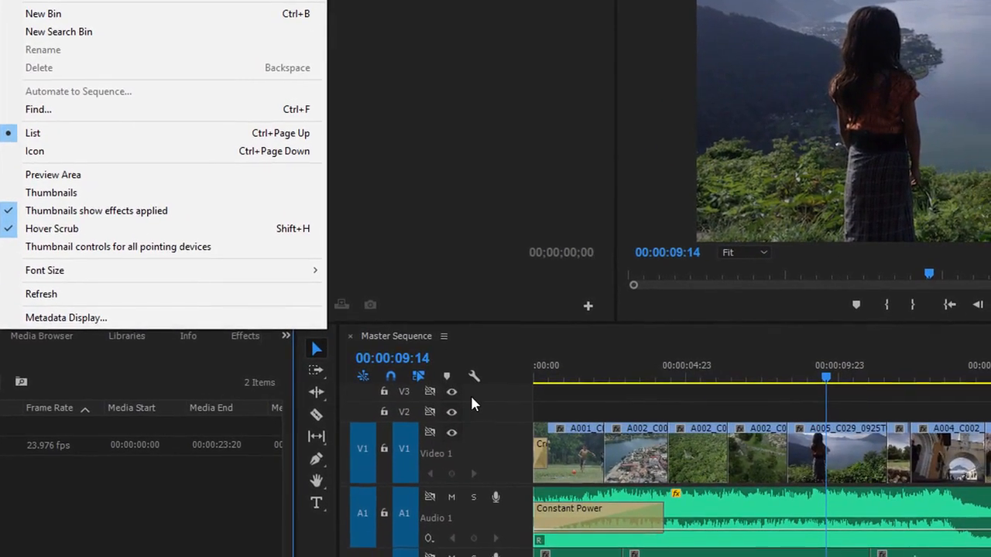
pyautogui.click(474, 375)
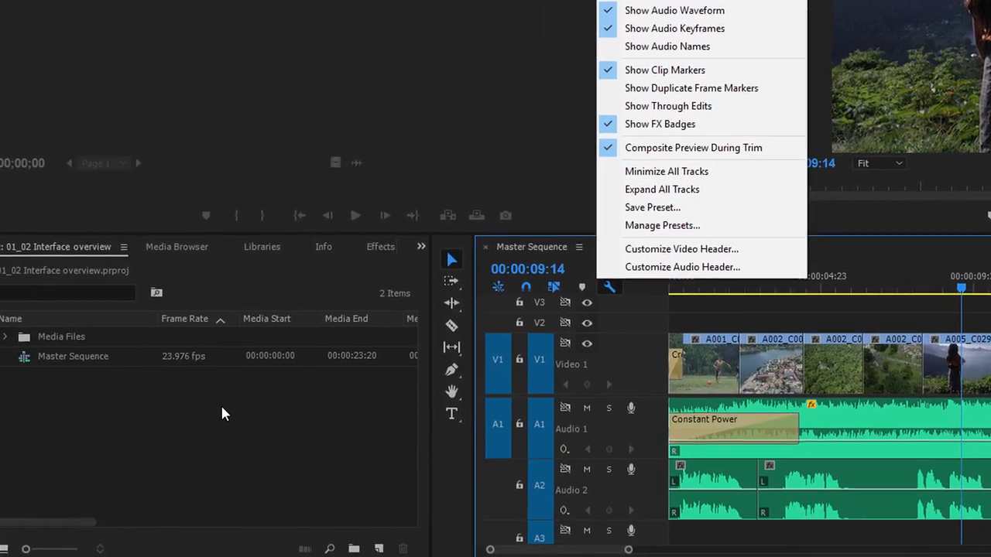
pyautogui.click(158, 439)
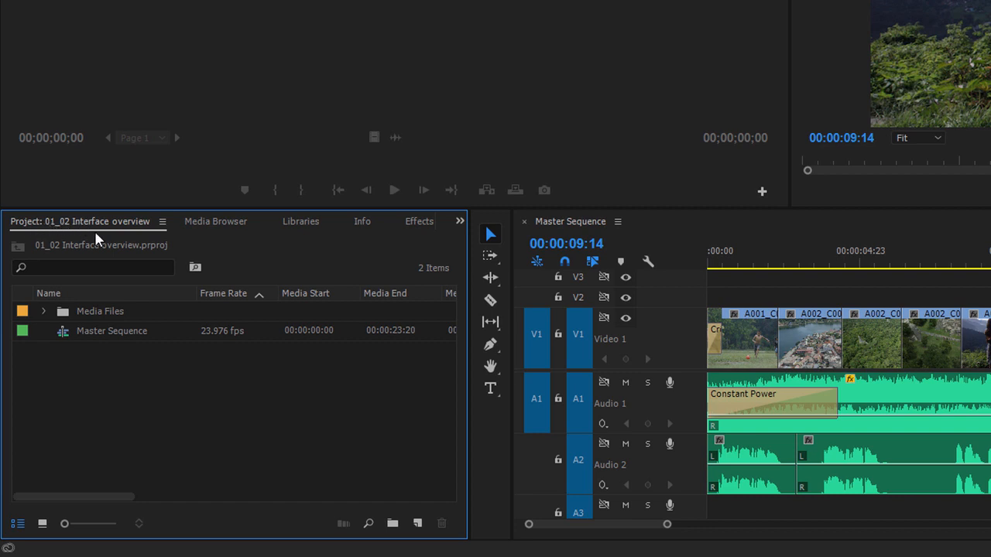
# Step: View the Media Browser, Libraries and Info panels in turn, and return to the Project panel
pyautogui.click(208, 222)
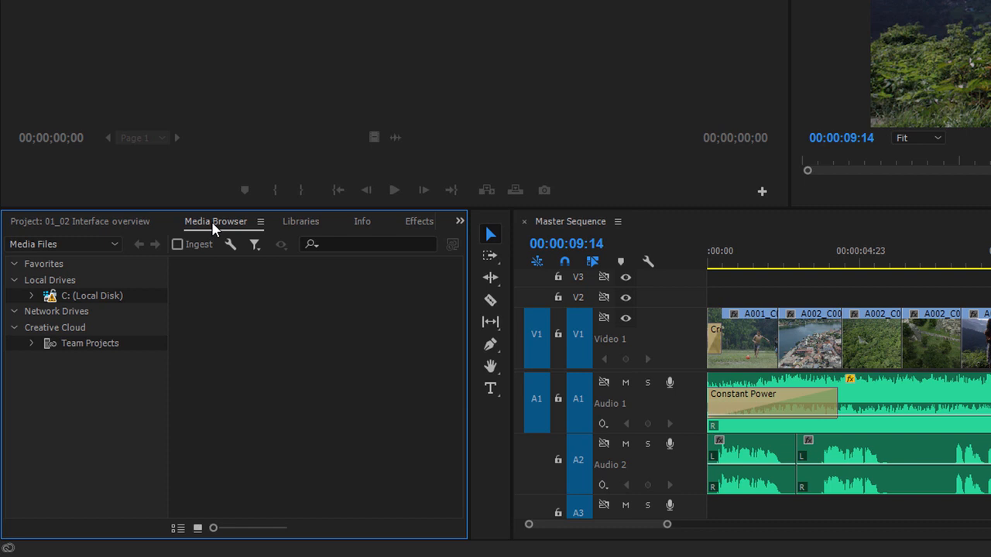
pyautogui.click(290, 222)
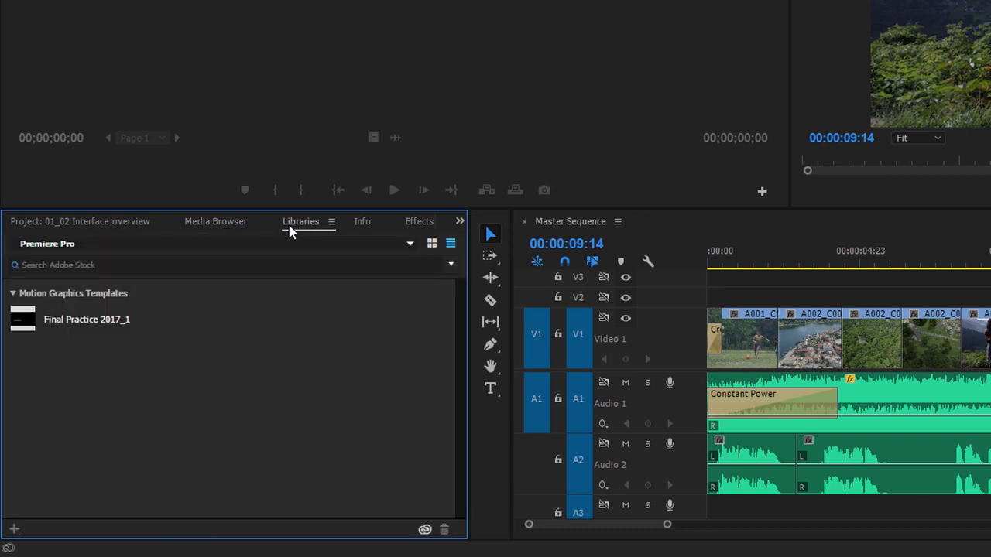
pyautogui.click(362, 222)
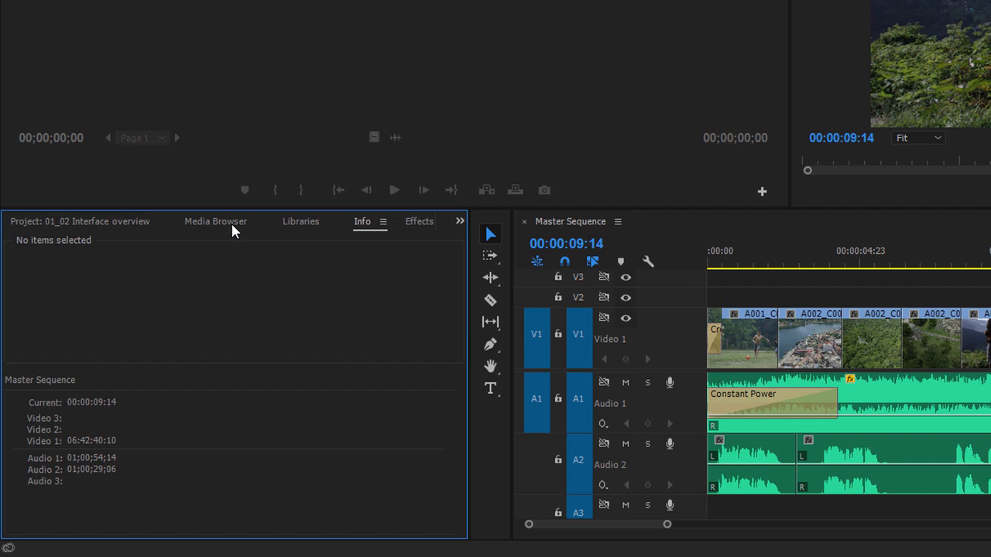
pyautogui.click(231, 221)
pyautogui.click(124, 220)
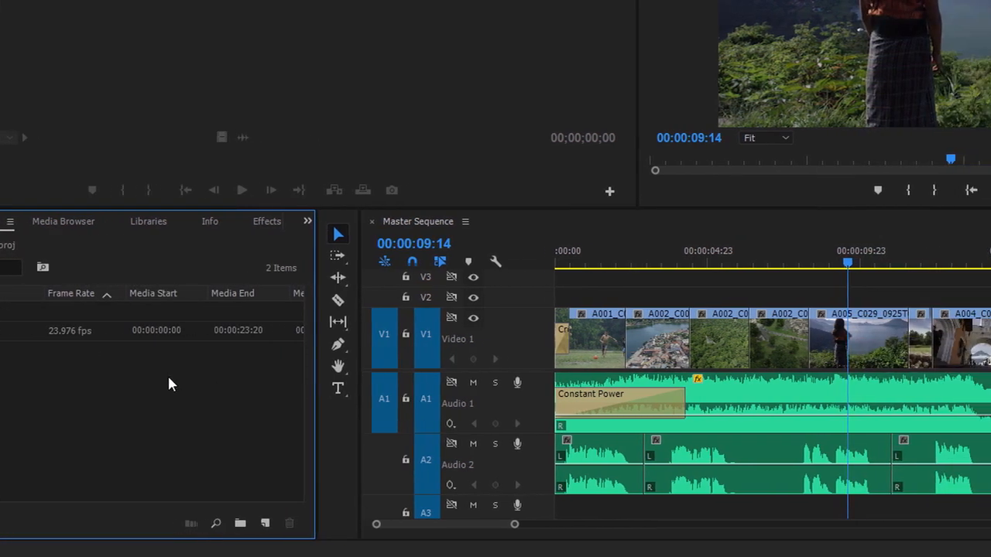
# Step: Look over the commands available for the second clip on track V1 and dismiss them
pyautogui.rightClick(497, 348)
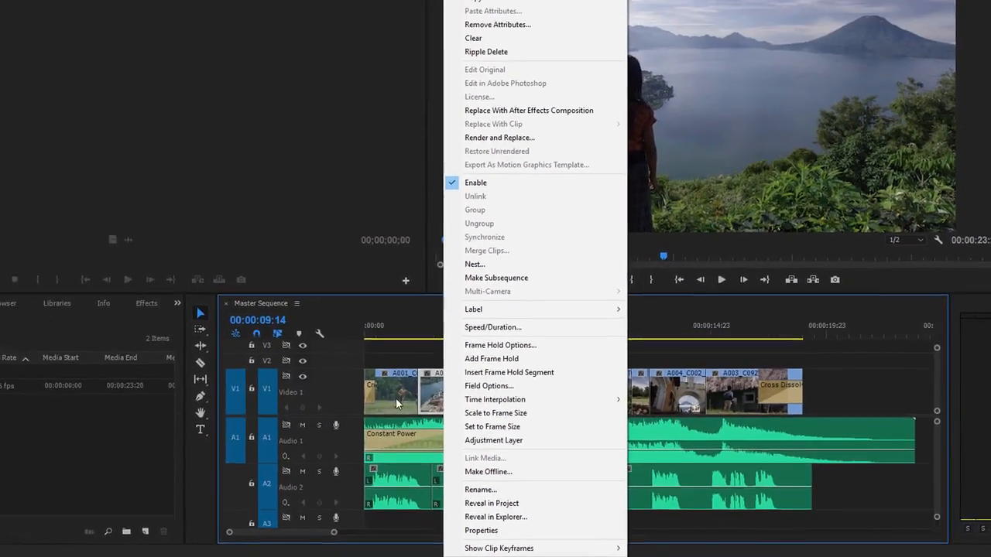
pyautogui.click(132, 435)
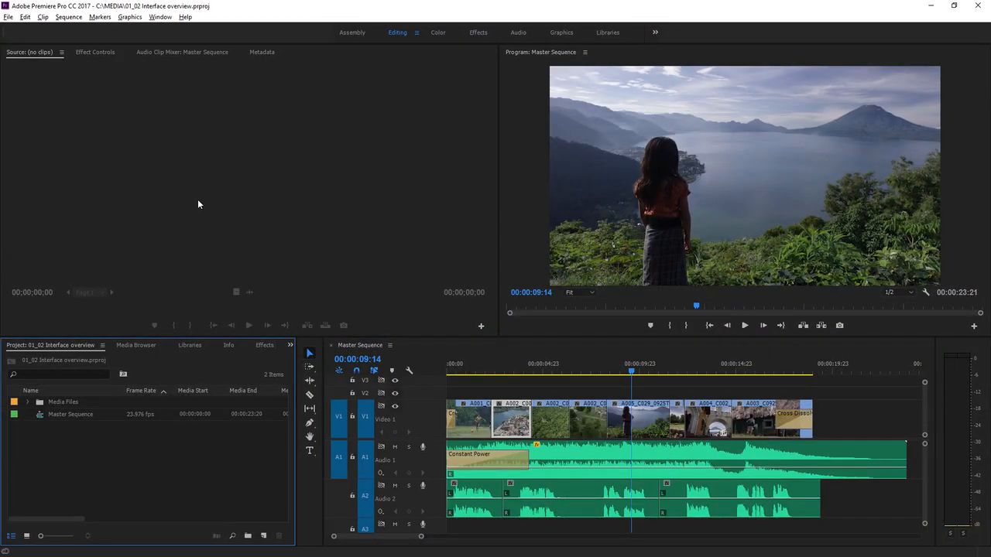
# Step: Bring up the Media Browser from the list of all available panels, and switch back to the Project panel
pyautogui.click(160, 17)
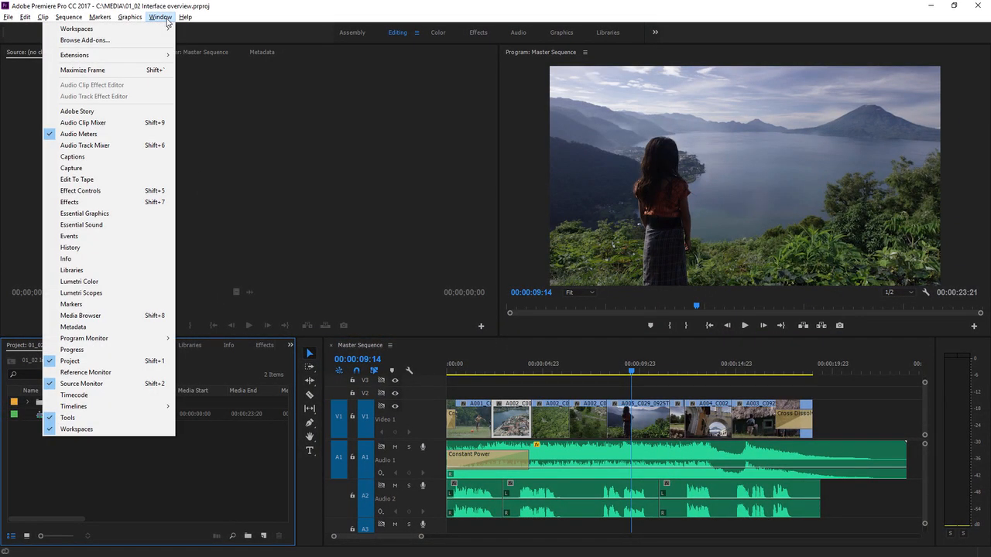
pyautogui.click(117, 320)
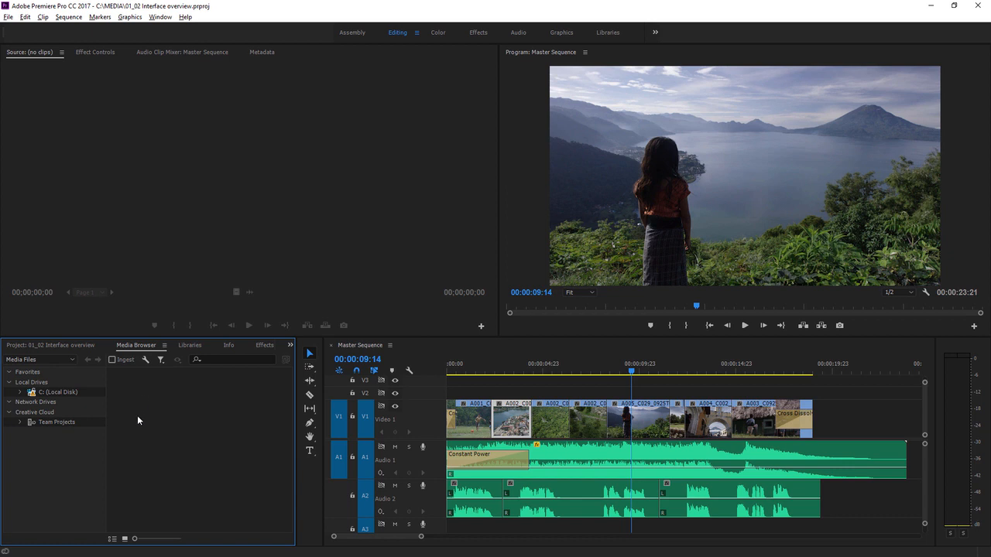
pyautogui.click(52, 346)
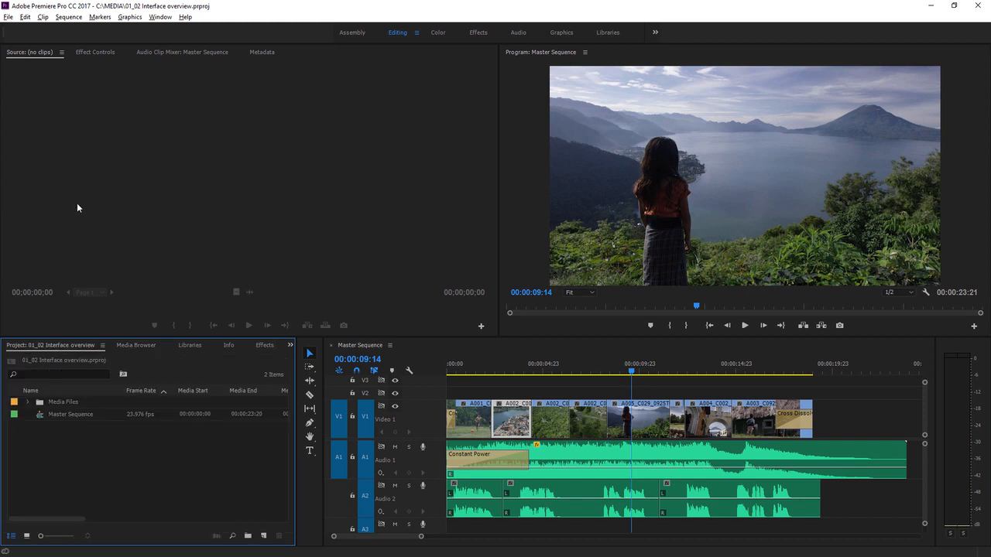
# Step: Close the 01_02 Interface overview project
pyautogui.click(9, 17)
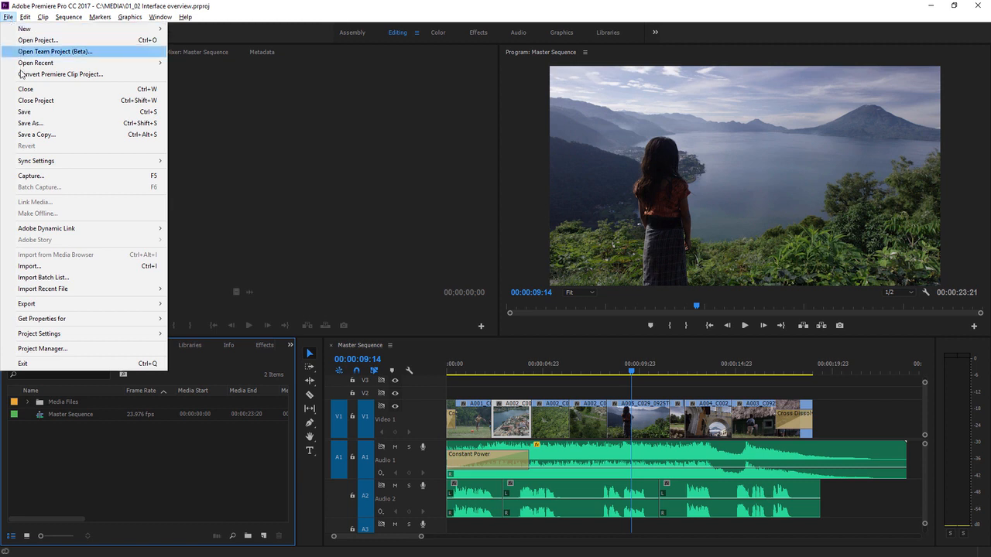
pyautogui.click(60, 103)
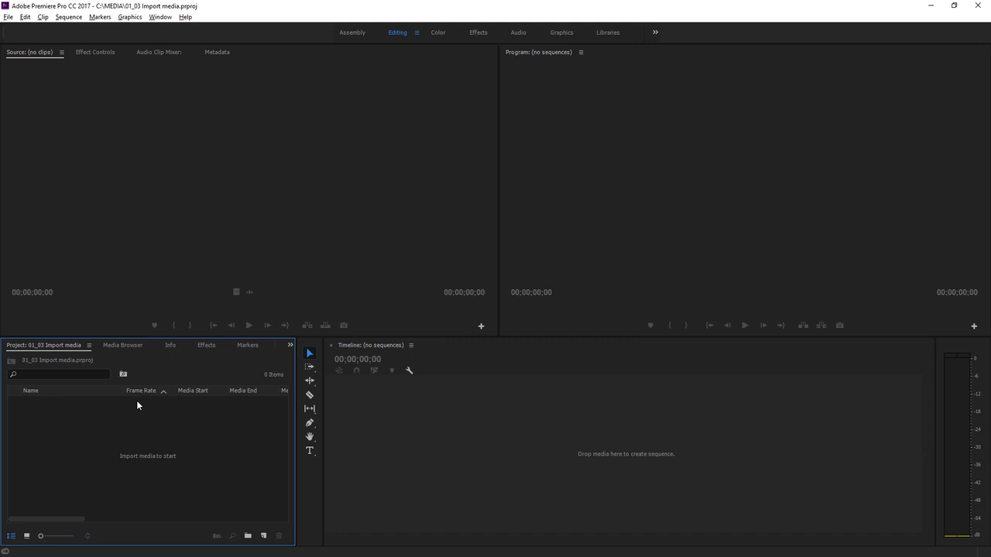
# Step: Browse in the Media Browser to the Media Files folder inside MEDIA on the C: drive
pyautogui.click(131, 345)
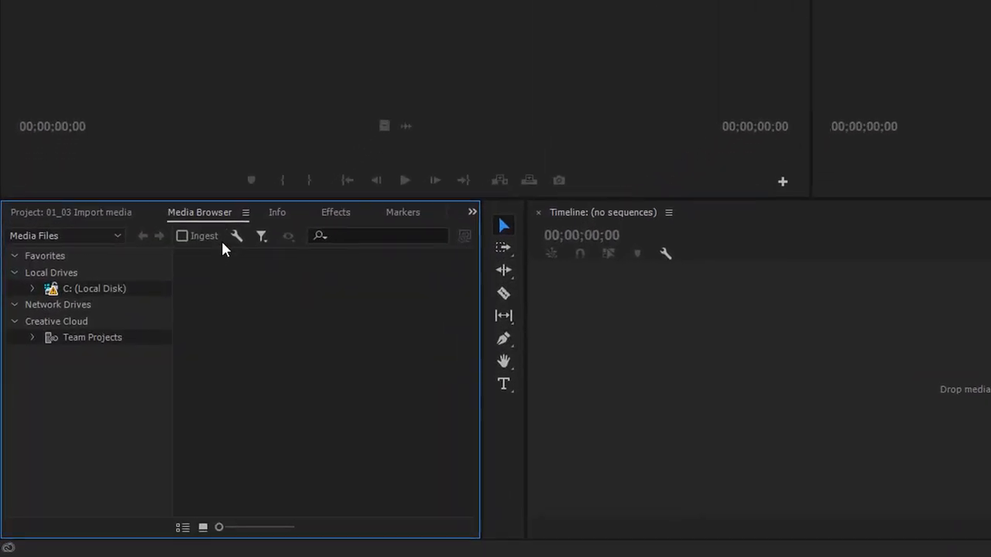
pyautogui.click(33, 275)
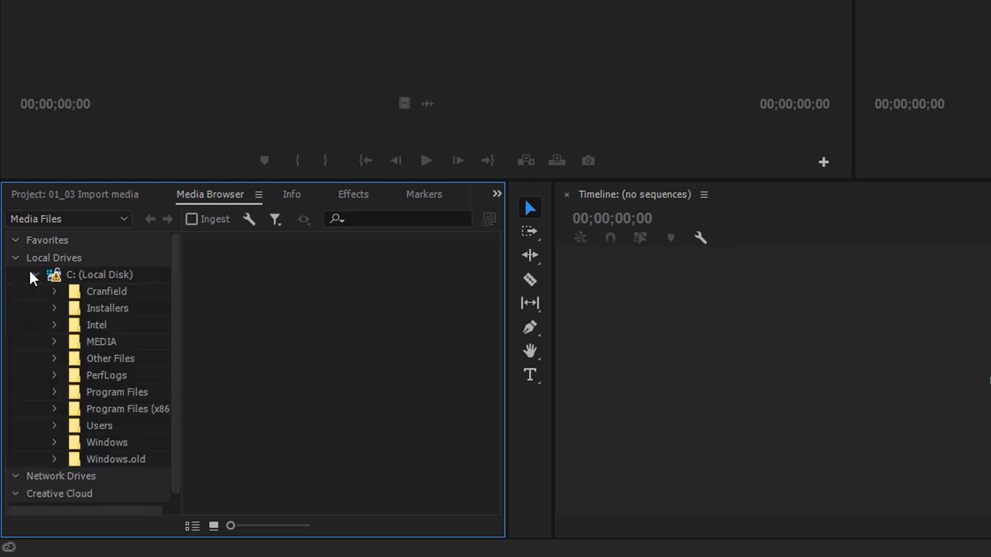
pyautogui.click(75, 341)
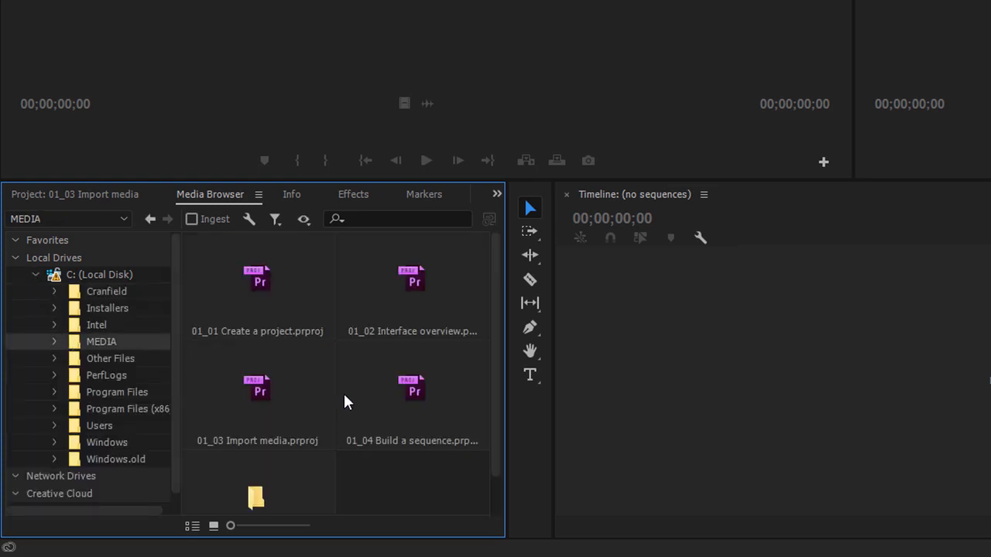
pyautogui.moveTo(492, 304); pyautogui.dragTo(495, 354)
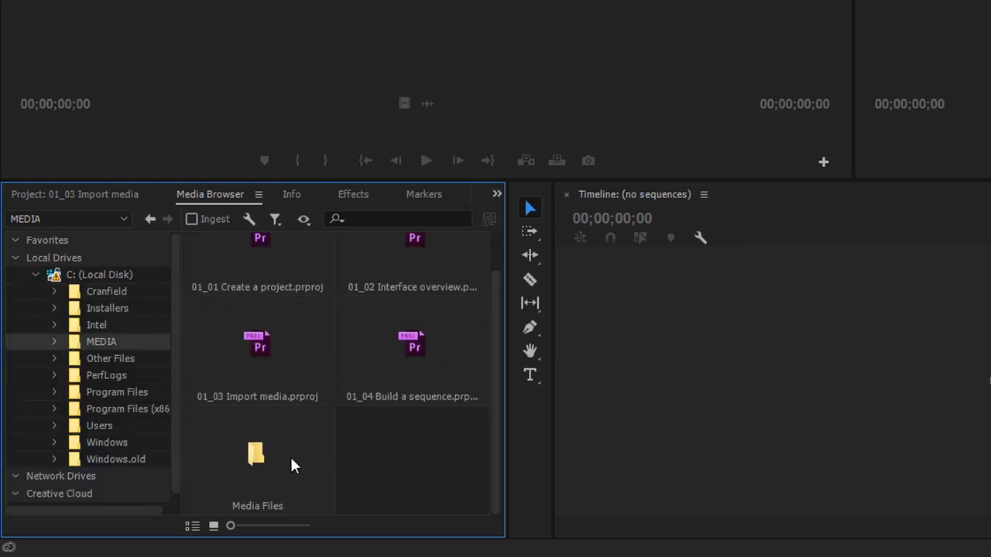
pyautogui.doubleClick(267, 457)
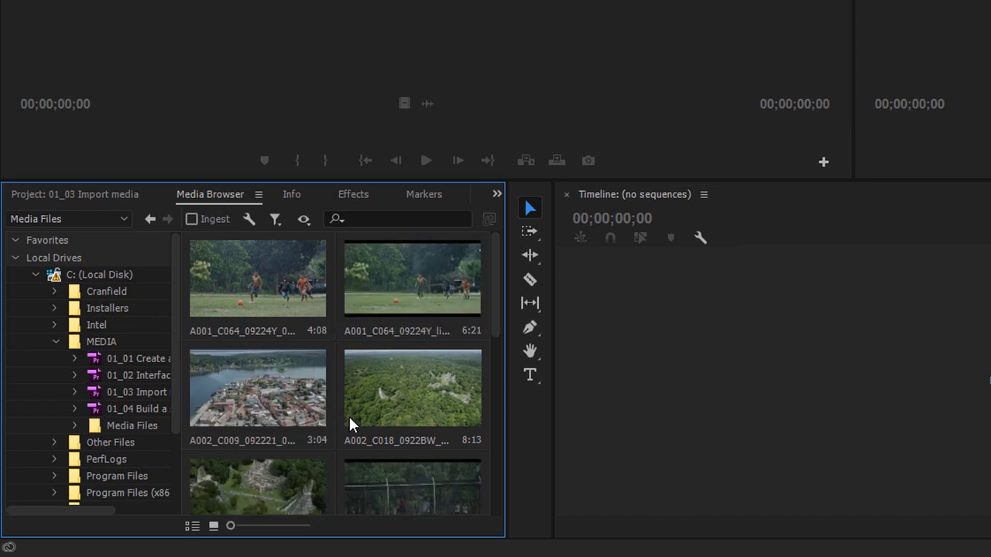
pyautogui.click(85, 426)
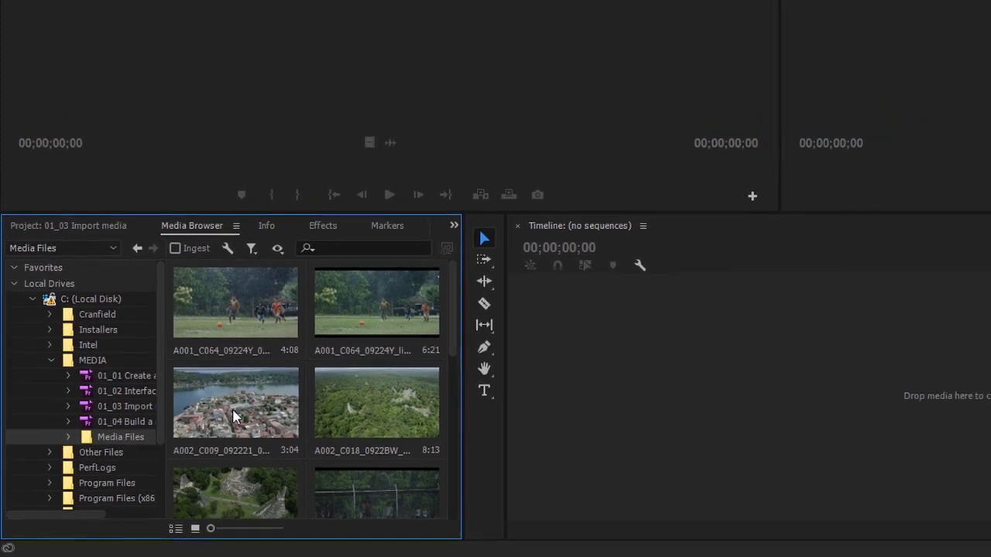
# Step: Preview A002_C009_092221_001.mp4 in the Source Monitor by playing it and scrubbing to 08:30:46:20
pyautogui.doubleClick(203, 427)
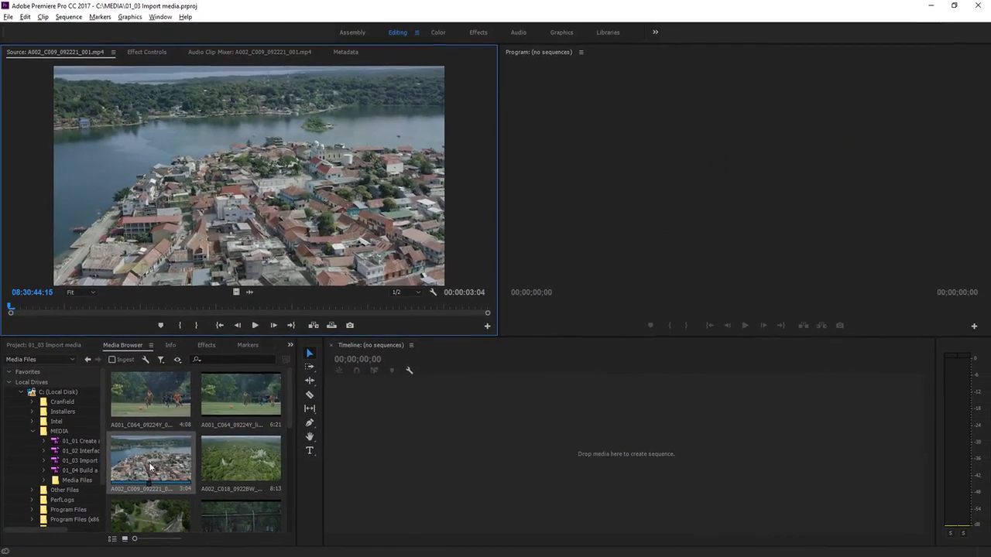
pyautogui.click(256, 326)
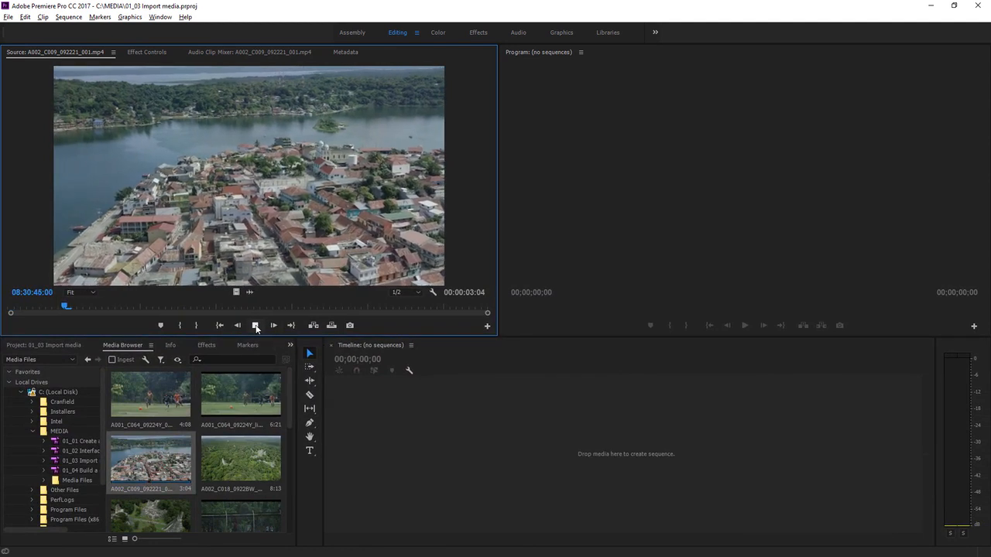
pyautogui.click(255, 326)
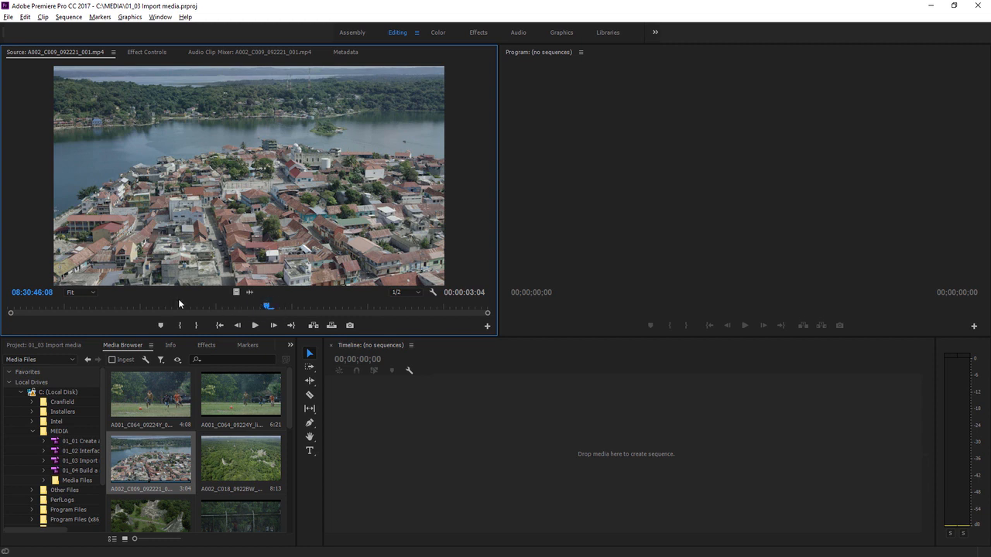
pyautogui.moveTo(243, 305); pyautogui.dragTo(220, 314)
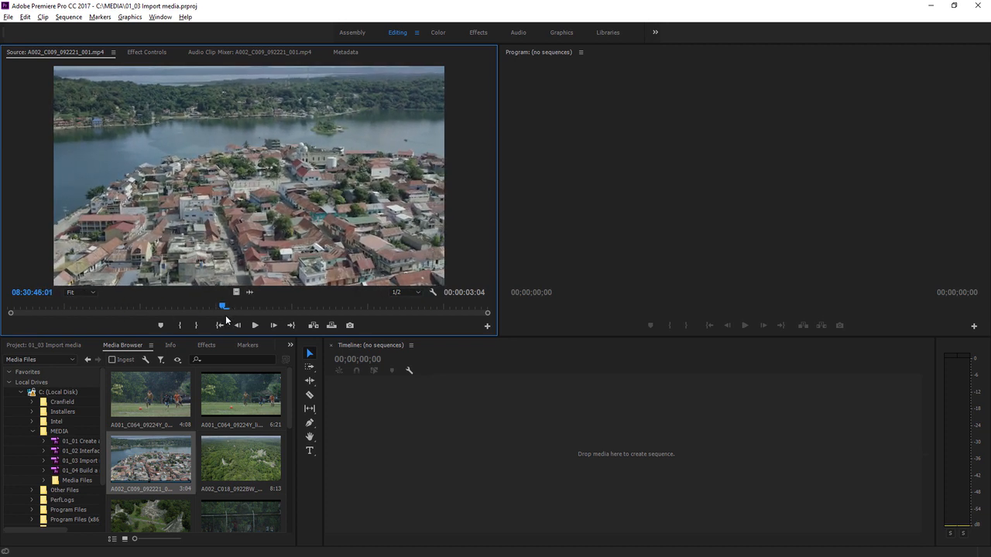
pyautogui.click(342, 306)
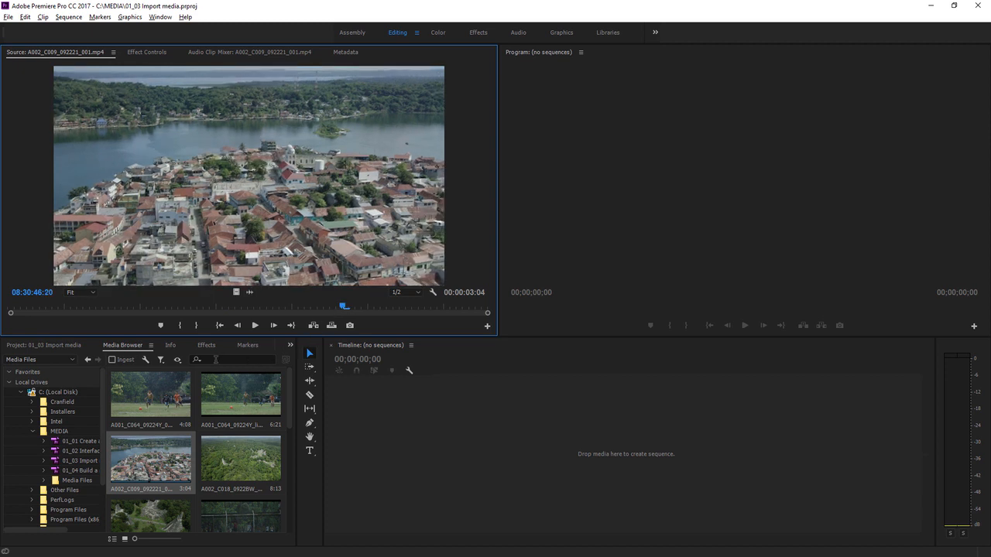
# Step: Select all clips in the Media Files folder and import them into the project
pyautogui.click(149, 391)
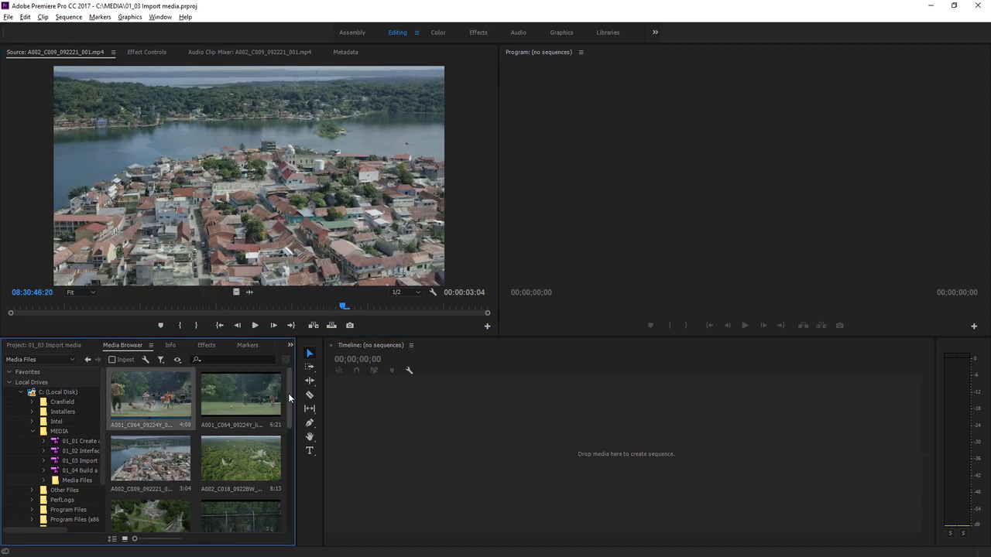
pyautogui.moveTo(287, 393); pyautogui.dragTo(289, 413)
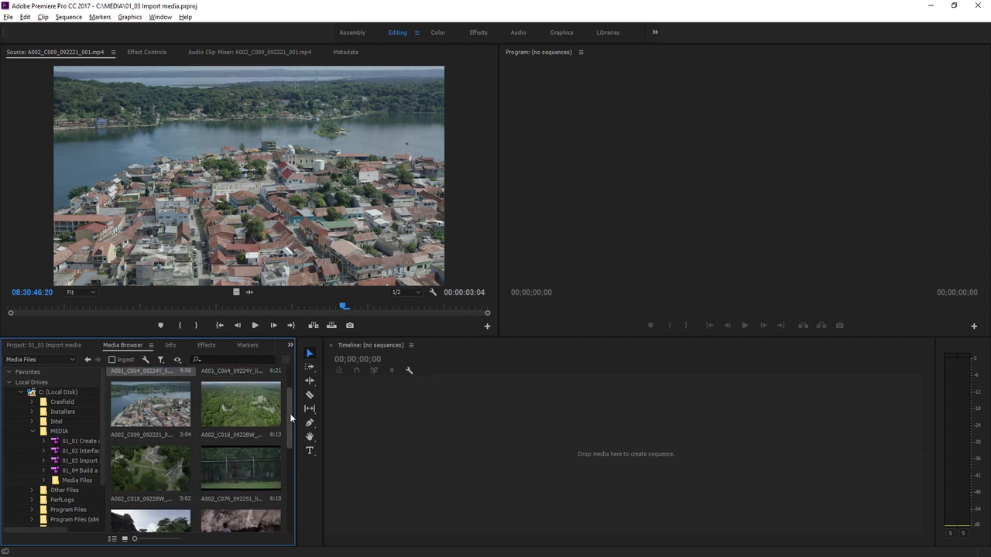
pyautogui.hotkey('ctrl', 'a')
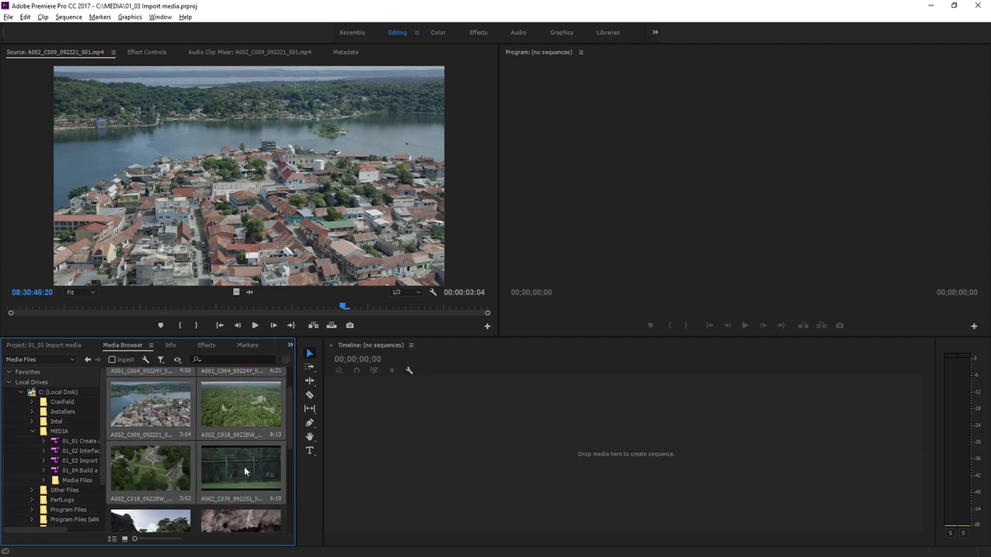
pyautogui.moveTo(288, 434); pyautogui.dragTo(291, 405)
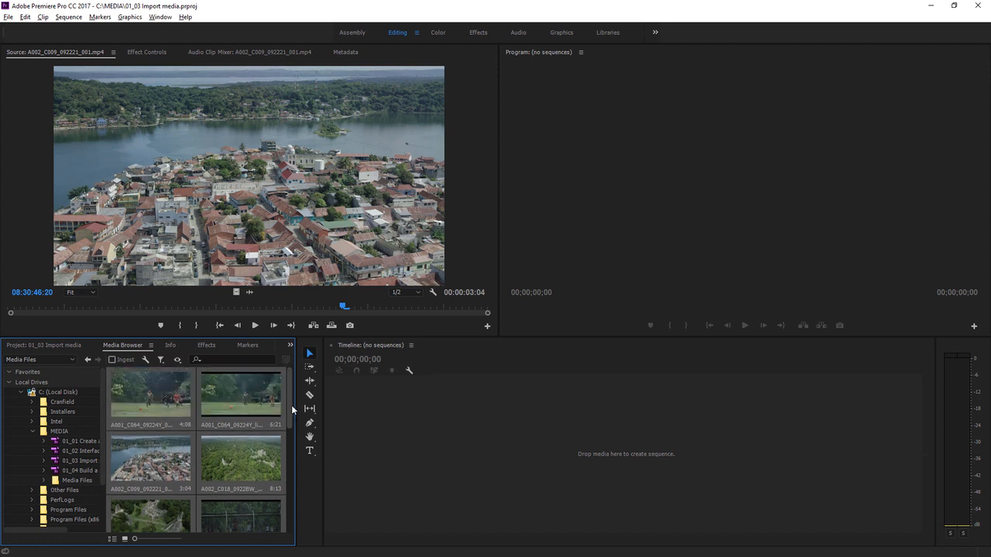
pyautogui.rightClick(233, 450)
pyautogui.click(271, 470)
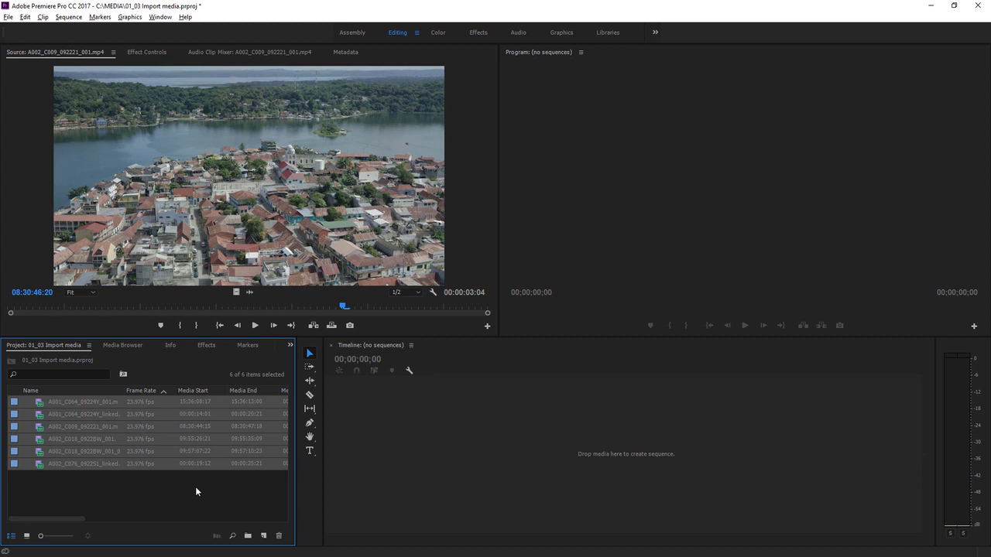
# Step: Deselect the imported clips and display the Project panel's contents in icon view
pyautogui.click(191, 487)
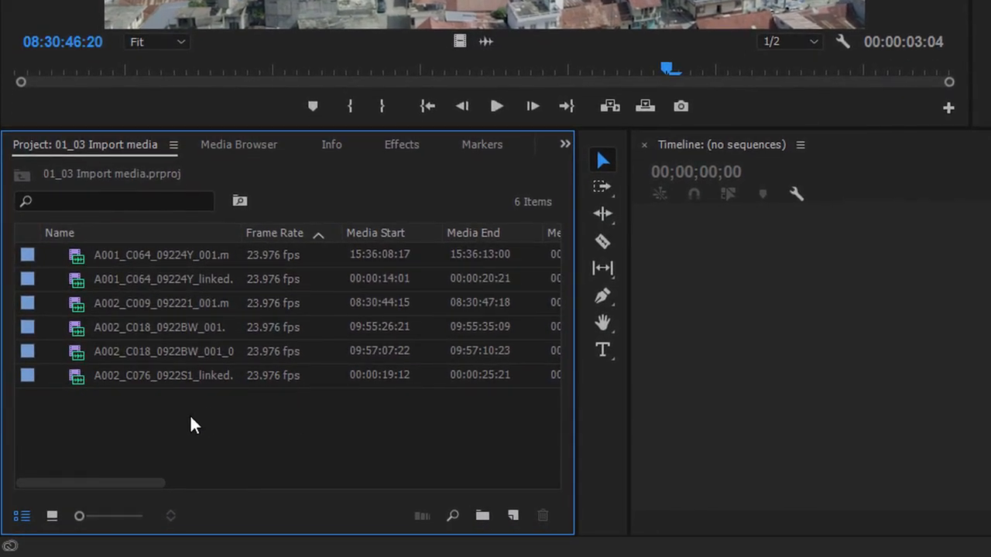
pyautogui.click(54, 518)
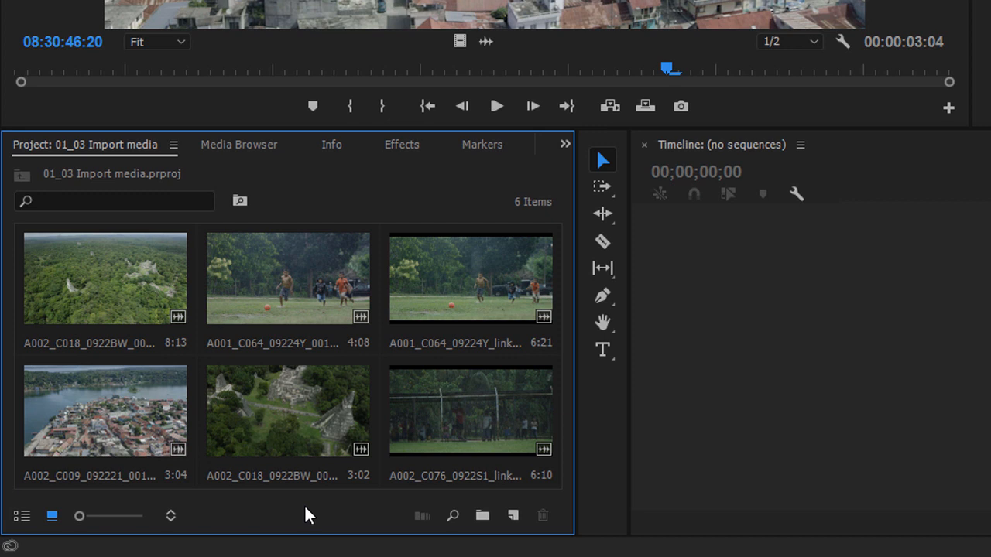
# Step: Create a bin named Shots in the project and open it in its own window
pyautogui.click(481, 517)
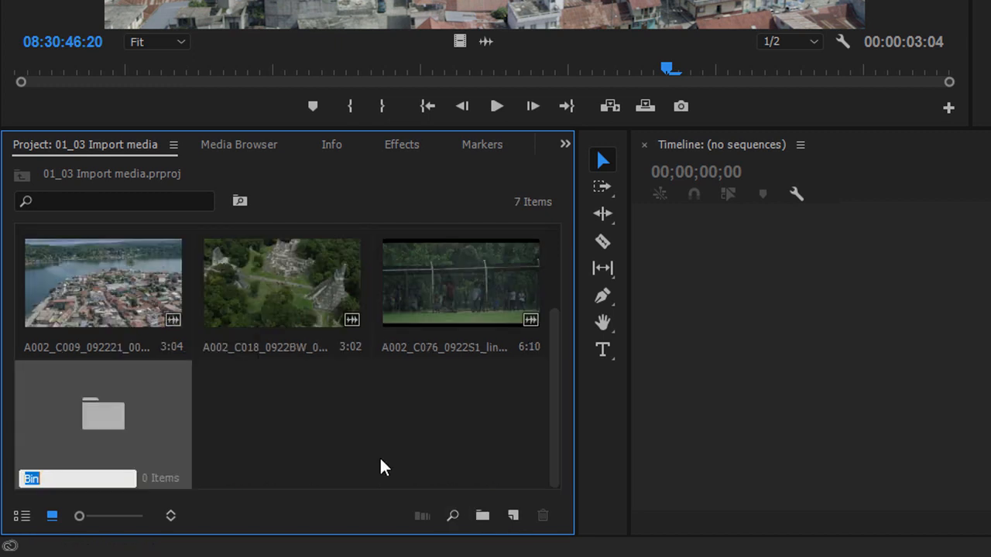
pyautogui.write('Shots')
pyautogui.click(380, 460)
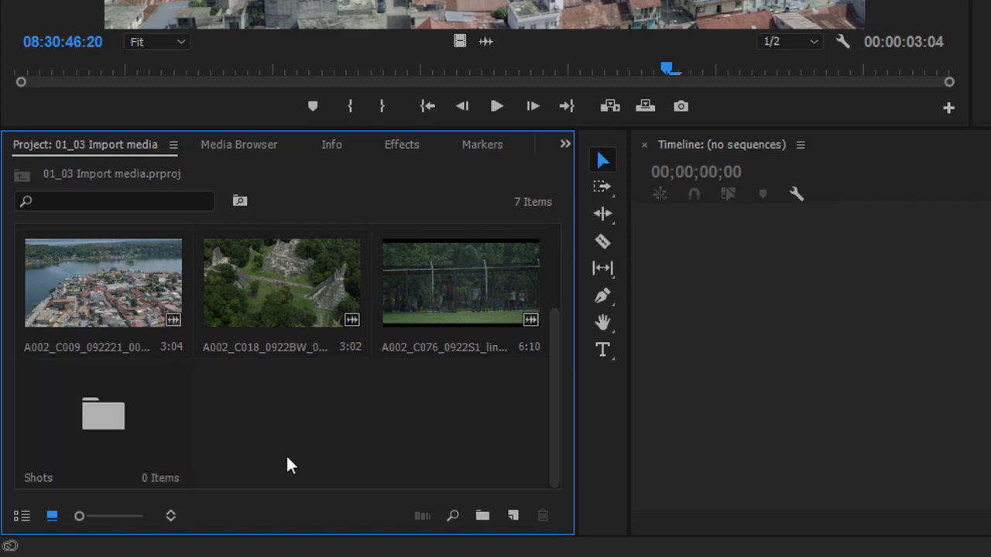
pyautogui.doubleClick(112, 421)
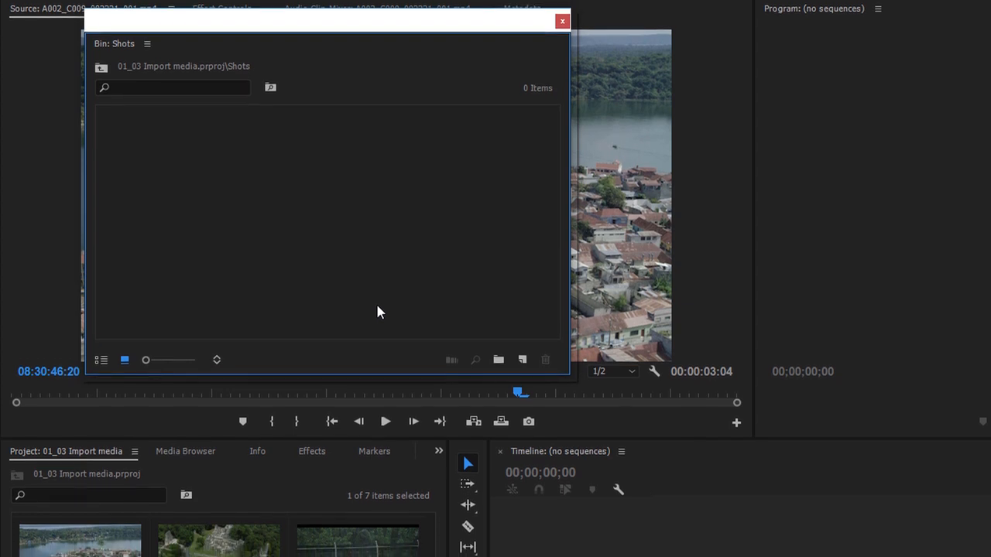
# Step: Place the A002_C009, A002_C018 and A002_C076 clips in a new bin named Shots 2 and move its opened window aside
pyautogui.click(111, 449)
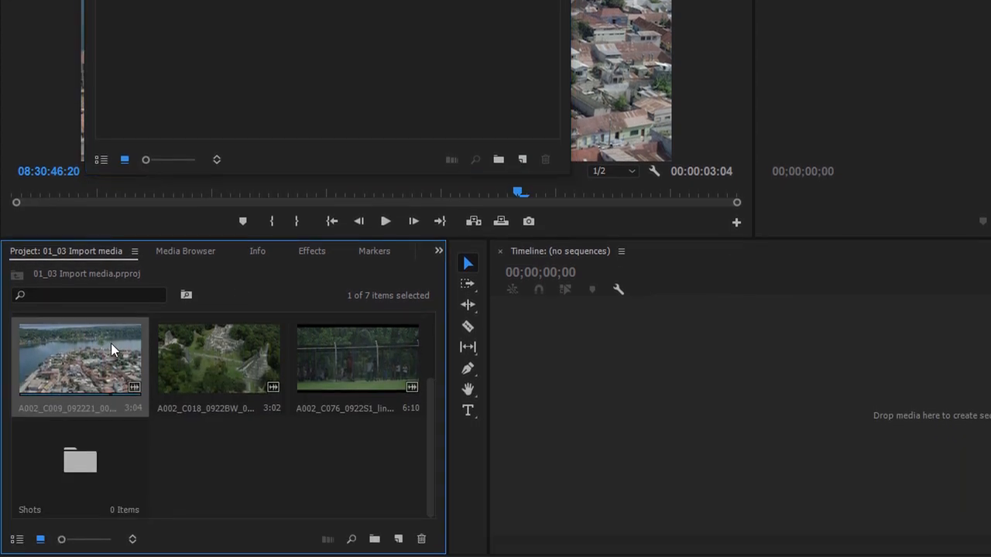
pyautogui.keyDown('shift'); pyautogui.click(343, 329); pyautogui.keyUp('shift')
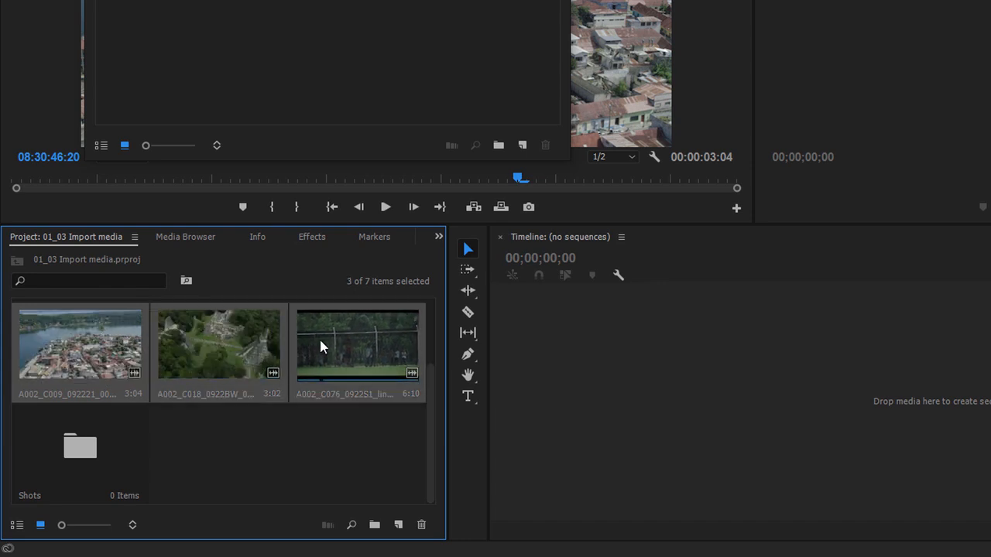
pyautogui.click(374, 526)
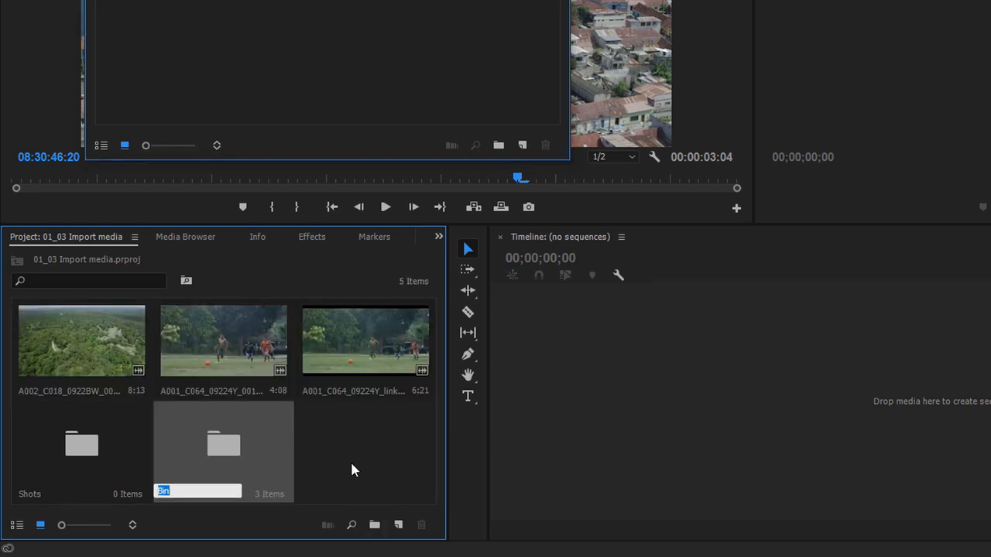
pyautogui.write('Shots')
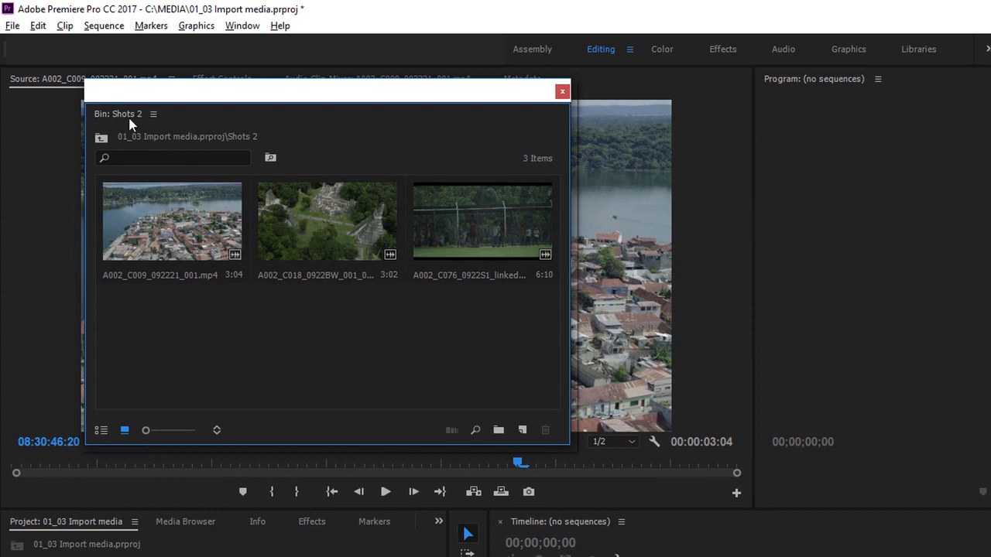
pyautogui.moveTo(185, 95); pyautogui.dragTo(482, 142)
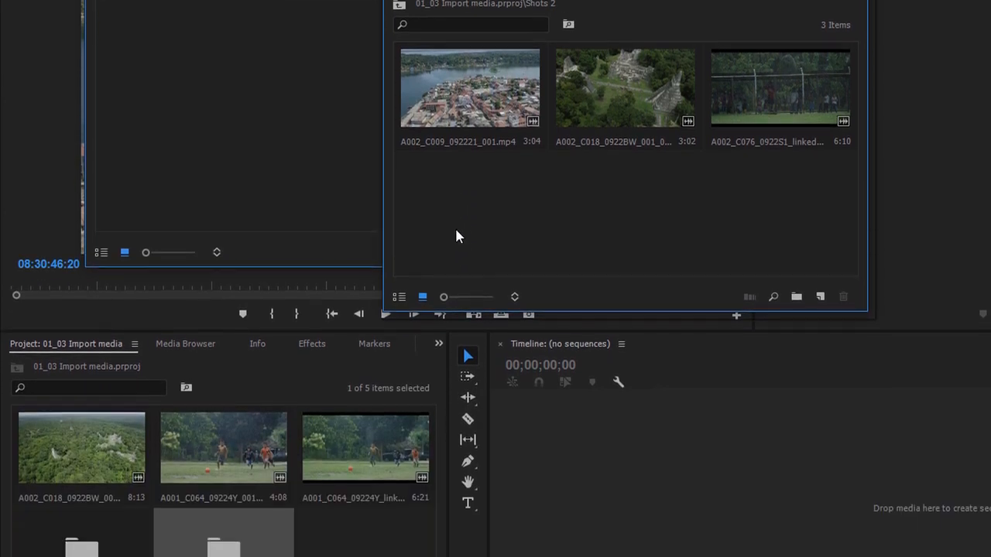
# Step: Group the Shots and Shots 2 bins inside a new bin named Media and open it to check its contents
pyautogui.keyDown('ctrl'); pyautogui.click(66, 552); pyautogui.keyUp('ctrl')
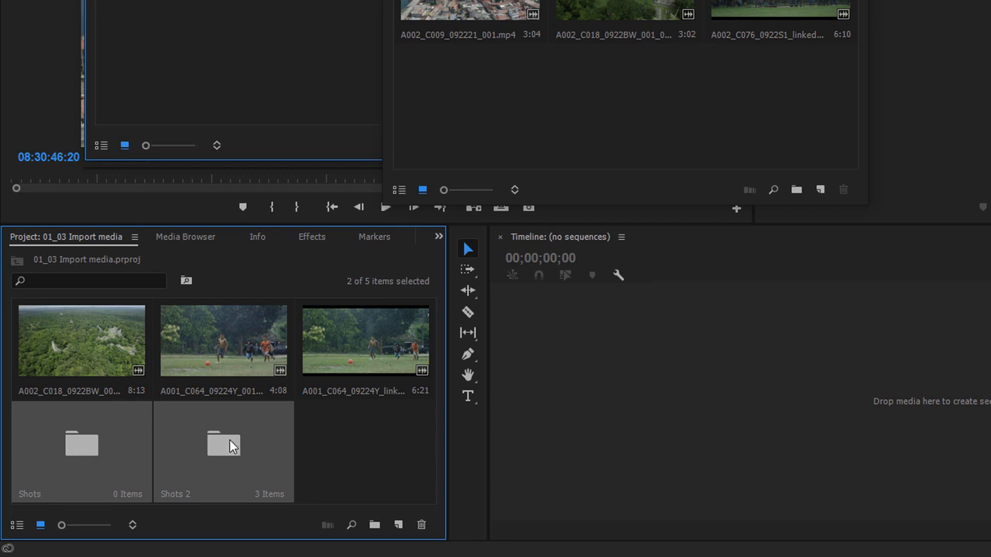
pyautogui.click(373, 525)
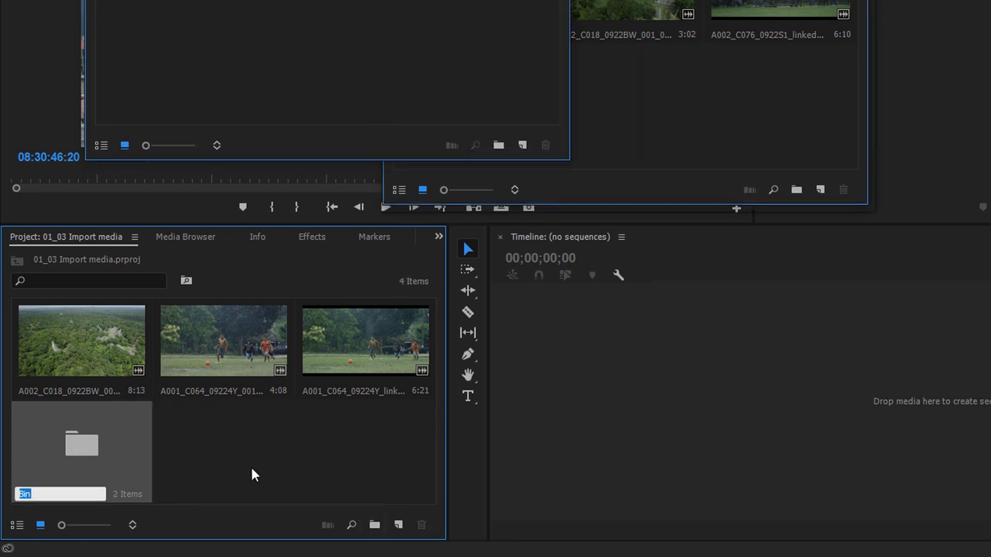
pyautogui.write('Media')
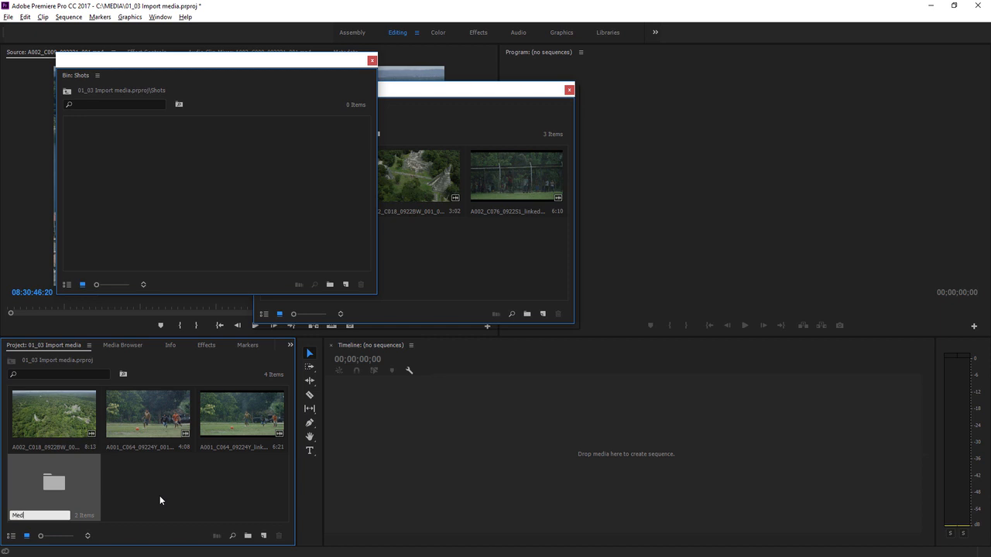
pyautogui.doubleClick(56, 484)
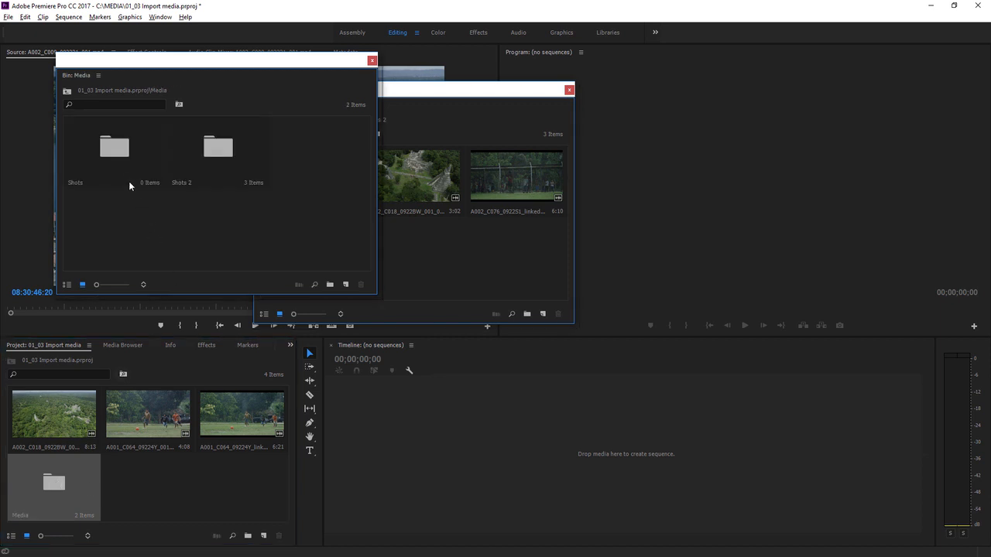
pyautogui.click(120, 157)
pyautogui.click(208, 168)
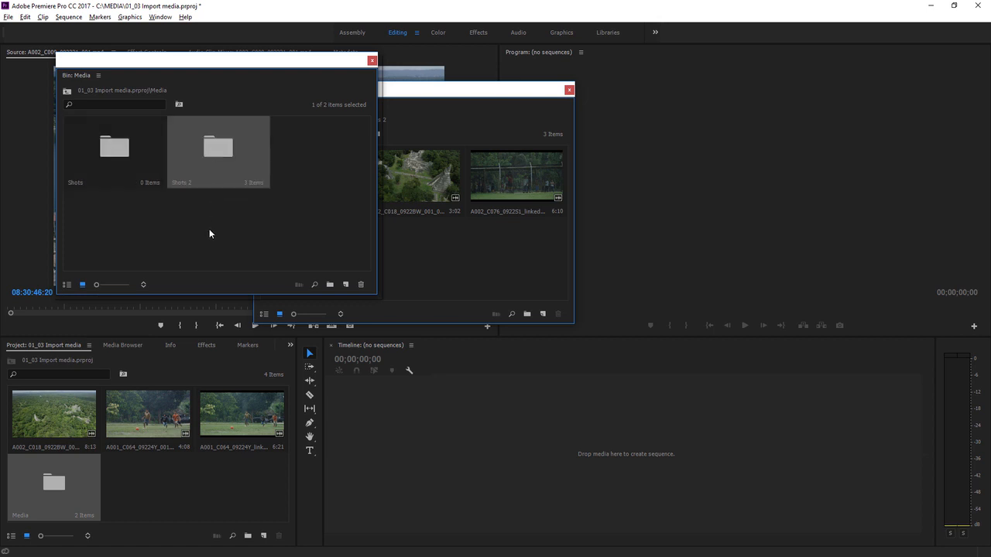
# Step: Switch to File Explorer and rename the Media Files folder inside MEDIA as Media Files different
pyautogui.hotkey('alt', 'Tab')
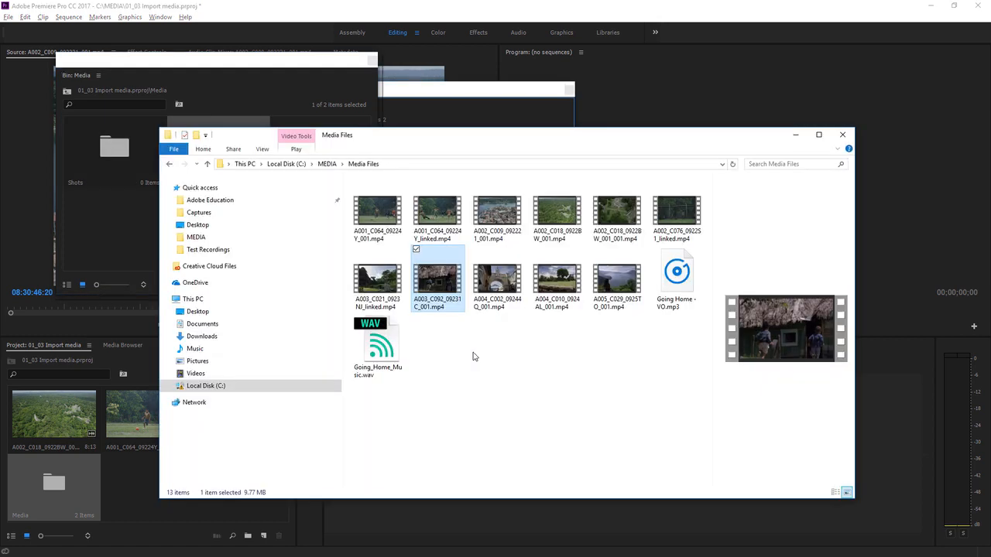
pyautogui.click(326, 164)
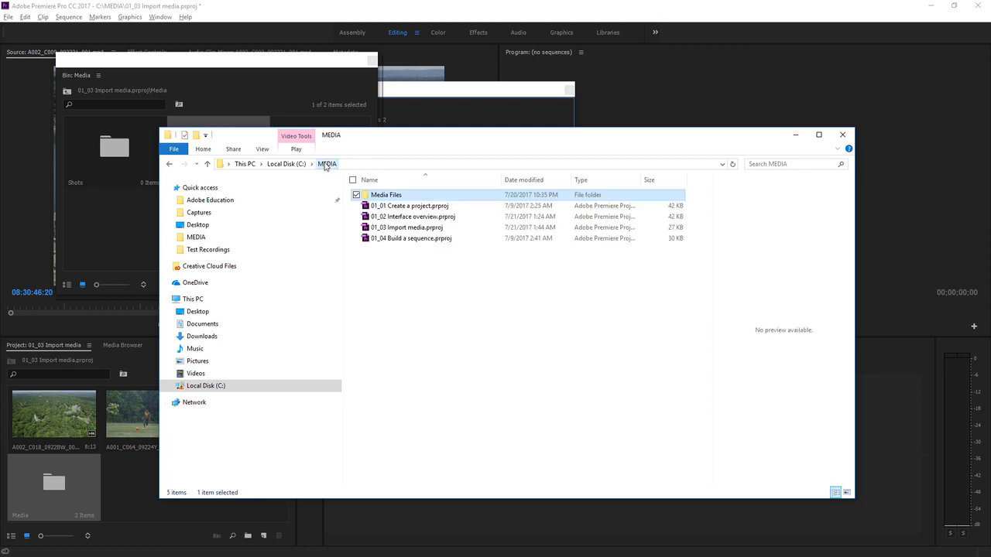
pyautogui.click(380, 199)
pyautogui.click(402, 264)
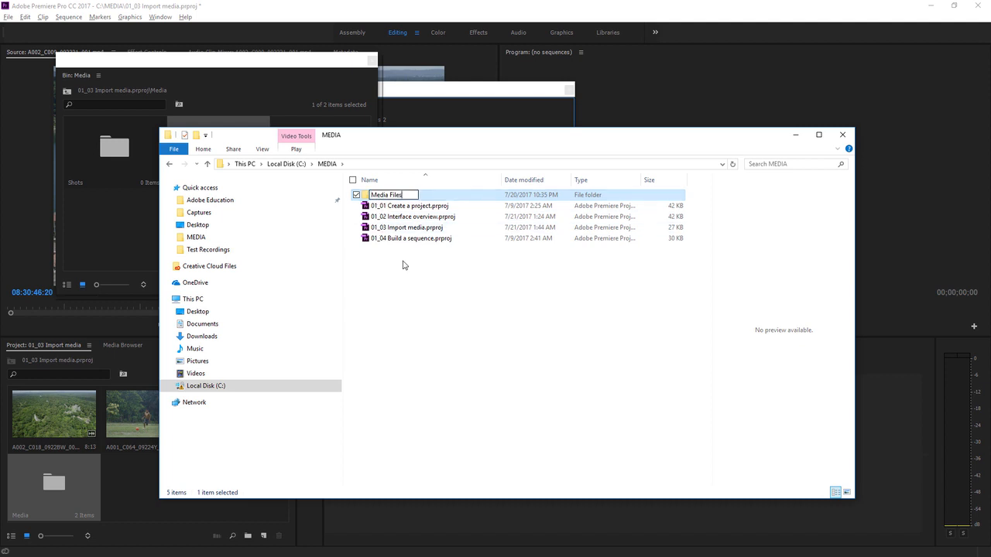
pyautogui.write('different')
pyautogui.press('Return')
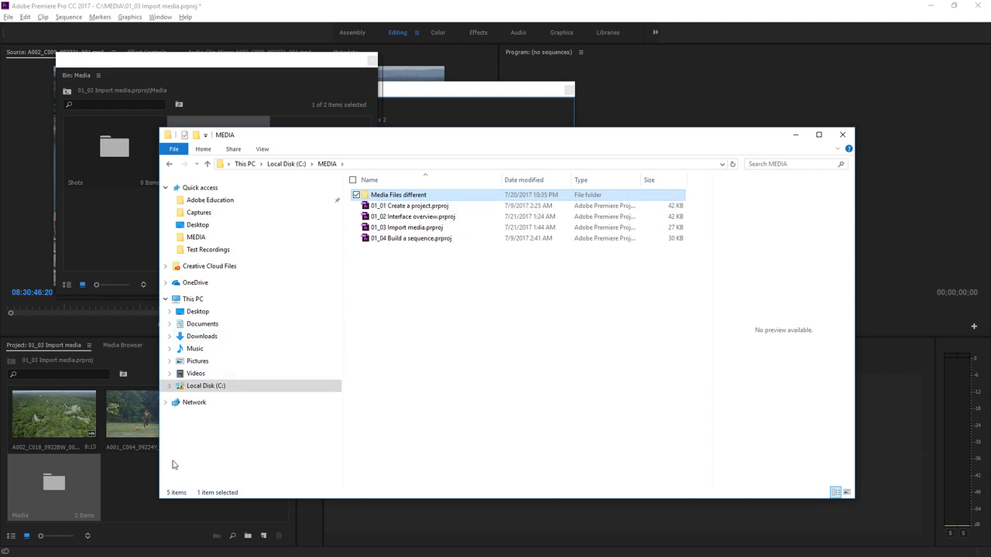
# Step: Return to Premiere Pro, open A001_C064_09224Y_linked.mp4 in the Source Monitor, and close the floating Media, Shots and Shots 2 bin windows
pyautogui.click(145, 465)
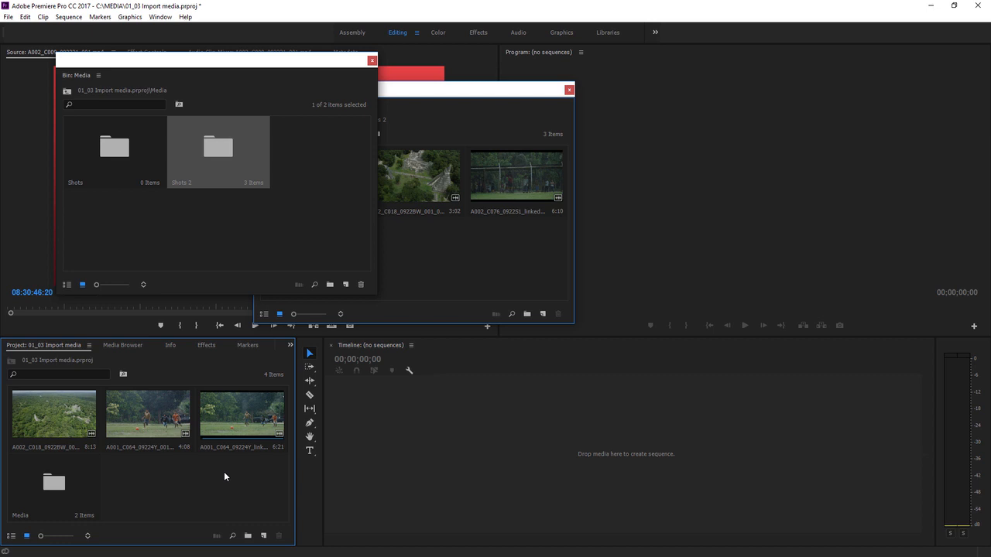
pyautogui.doubleClick(245, 404)
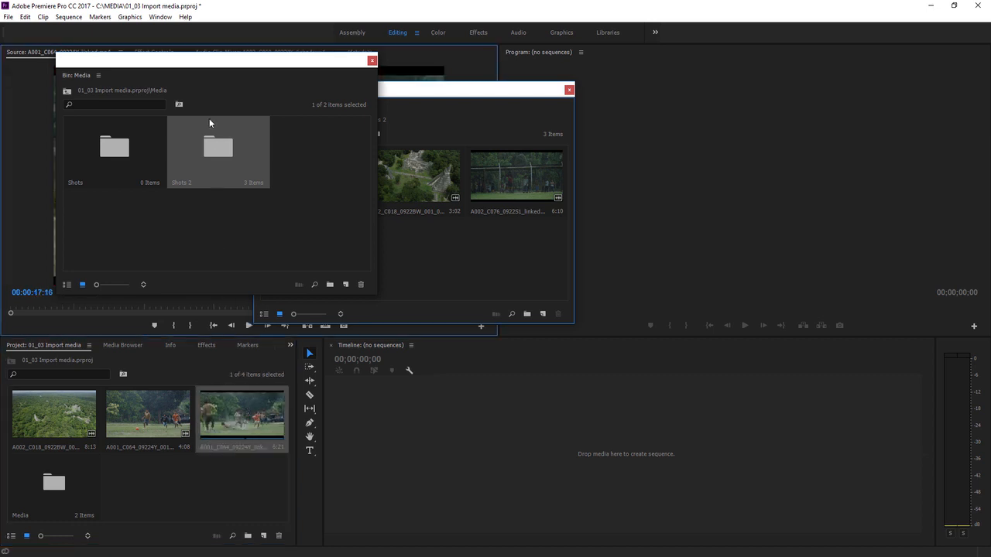
pyautogui.moveTo(206, 62); pyautogui.dragTo(227, 274)
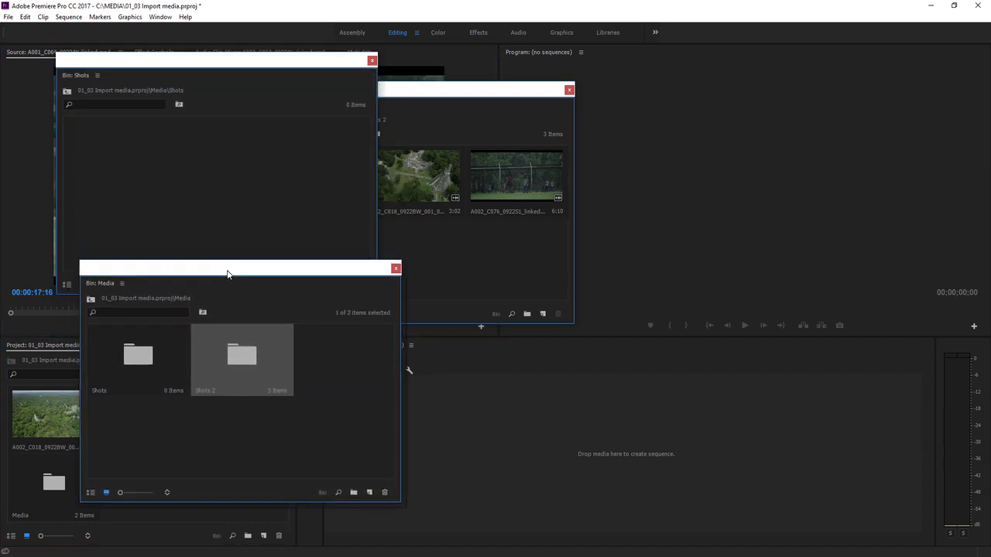
pyautogui.click(395, 269)
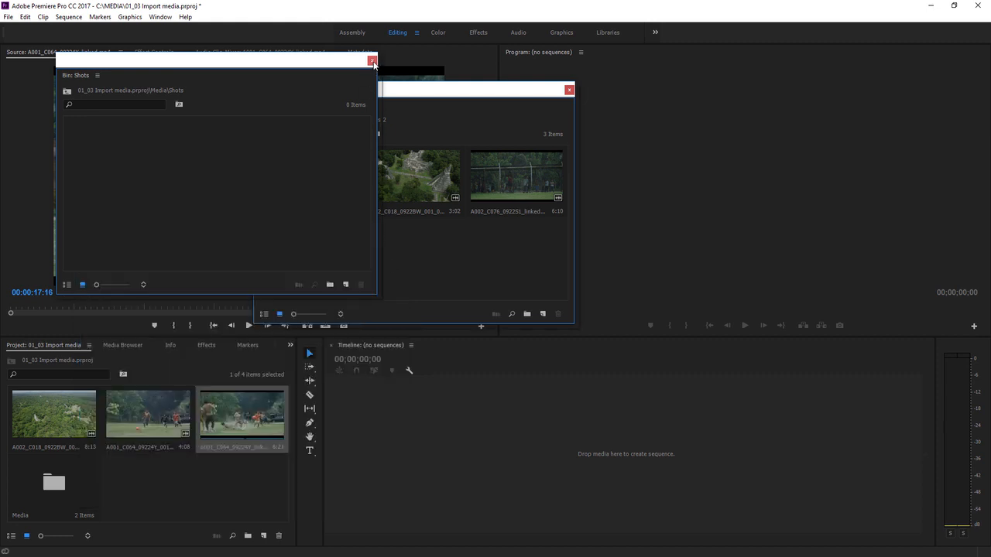
pyautogui.click(371, 60)
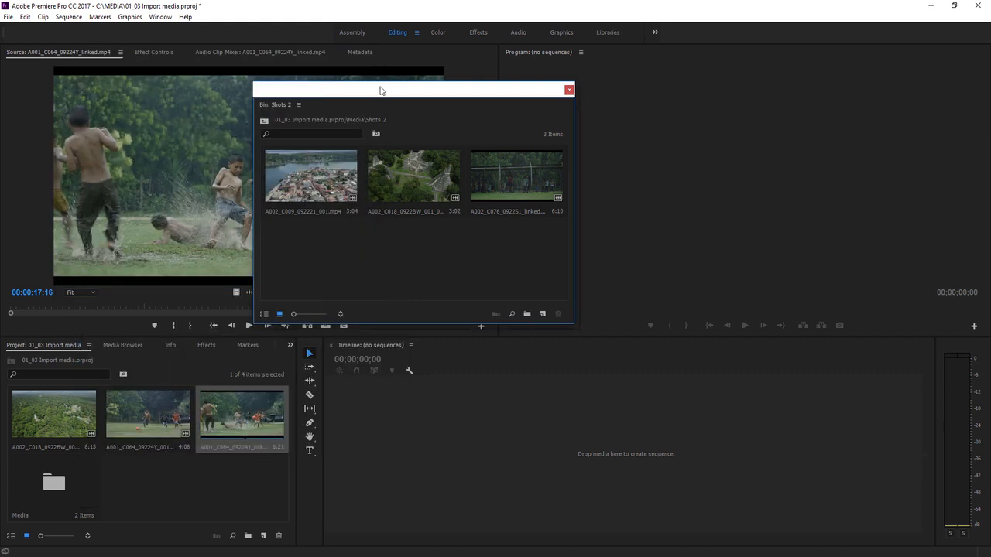
pyautogui.click(571, 90)
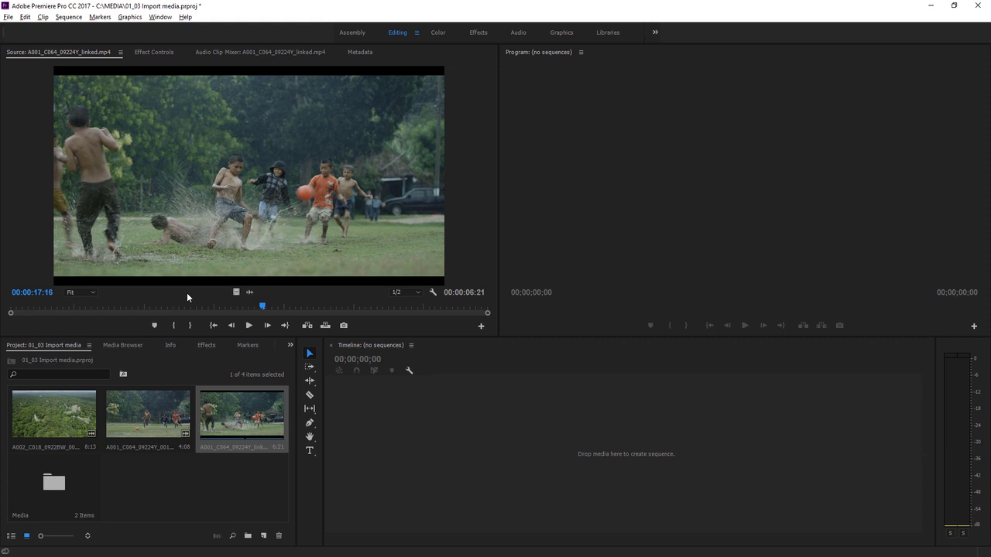
# Step: Undo the Media Files folder's renaming in File Explorer and return to Premiere Pro
pyautogui.hotkey('alt', 'Tab')
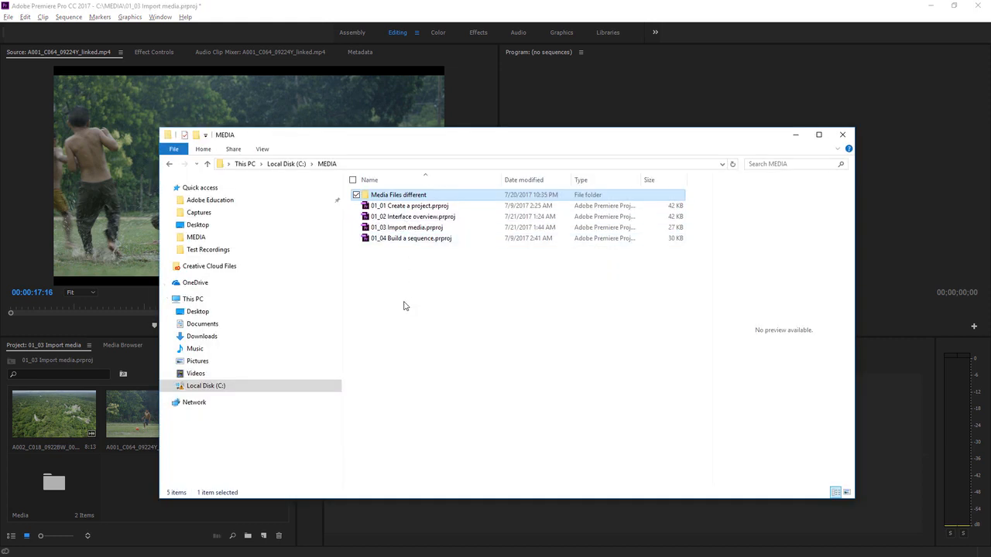
pyautogui.hotkey('ctrl', 'z')
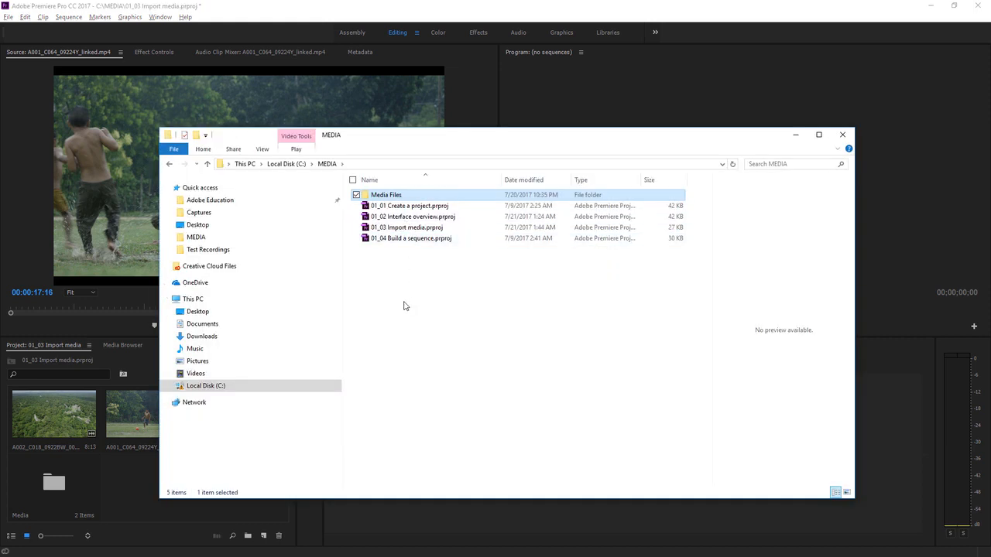
pyautogui.click(135, 466)
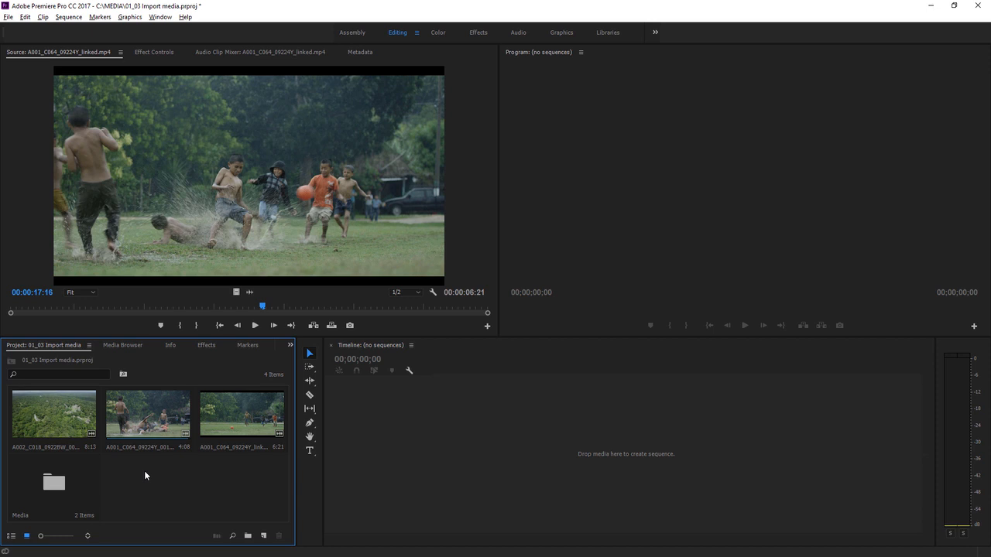
# Step: Reveal the source file of the A002_C018_0922BW_001.mp4 clip in File Explorer, and return to the project
pyautogui.rightClick(58, 412)
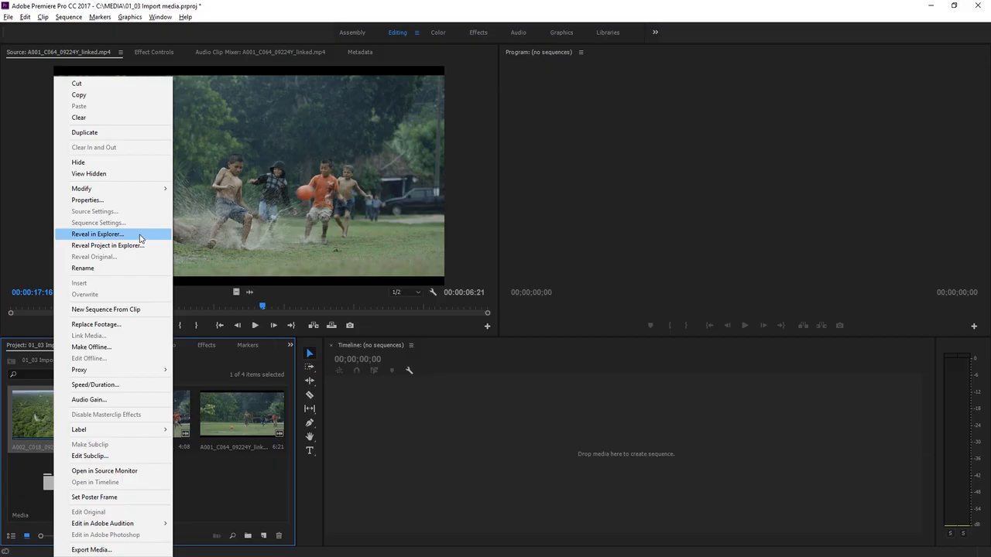
pyautogui.click(241, 228)
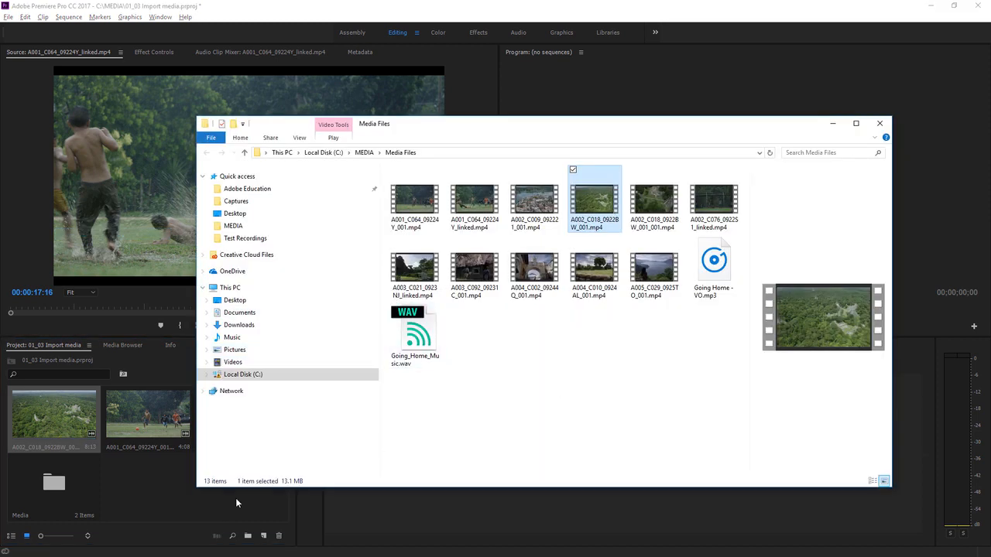
pyautogui.click(148, 479)
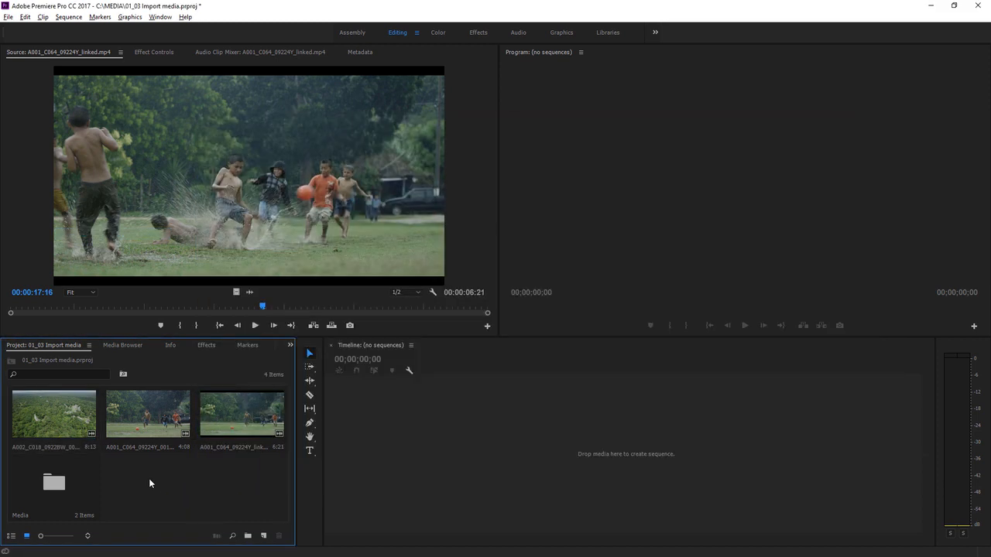
# Step: Rename the A002_C018_0922BW_001.mp4 clip in the project as Trees
pyautogui.click(56, 447)
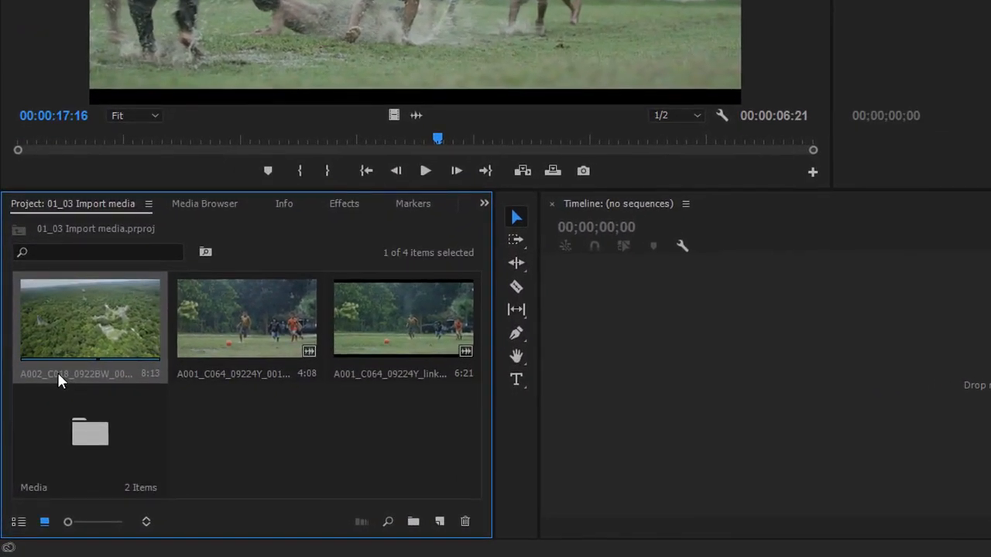
pyautogui.click(57, 372)
pyautogui.write('T')
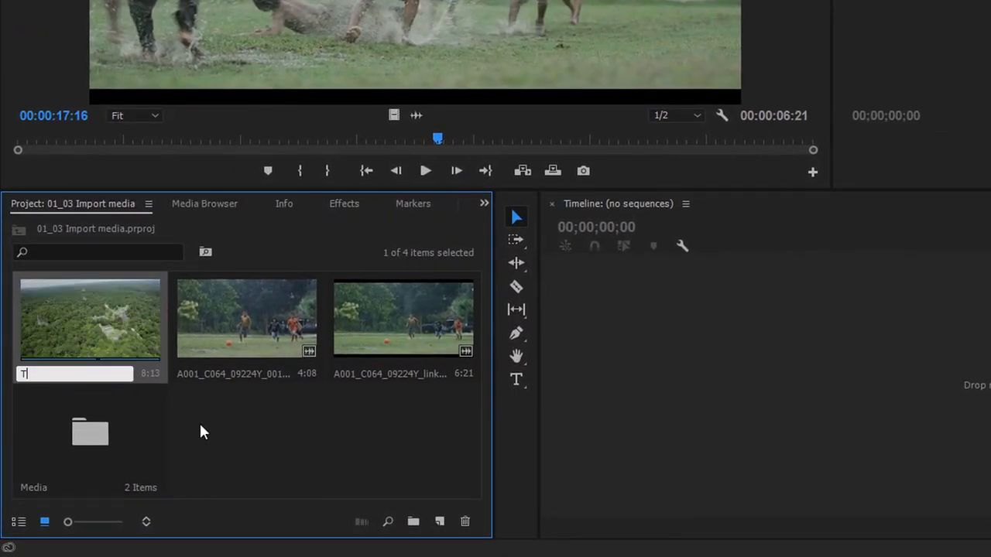
pyautogui.write('rees')
pyautogui.click(316, 447)
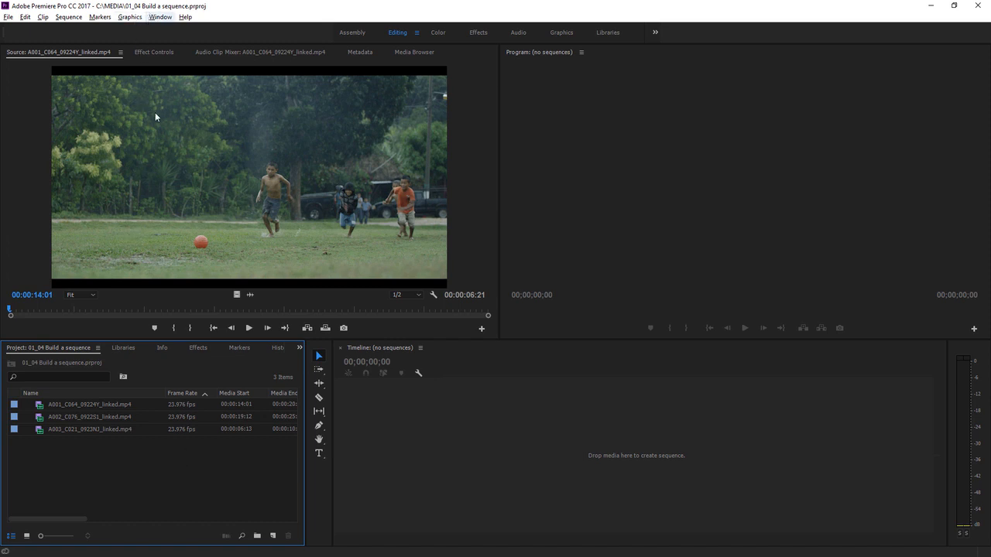
# Step: Check the 01_04 Build a sequence.prproj file in File Explorer's MEDIA folder, and return to Premiere Pro
pyautogui.hotkey('alt', 'Tab')
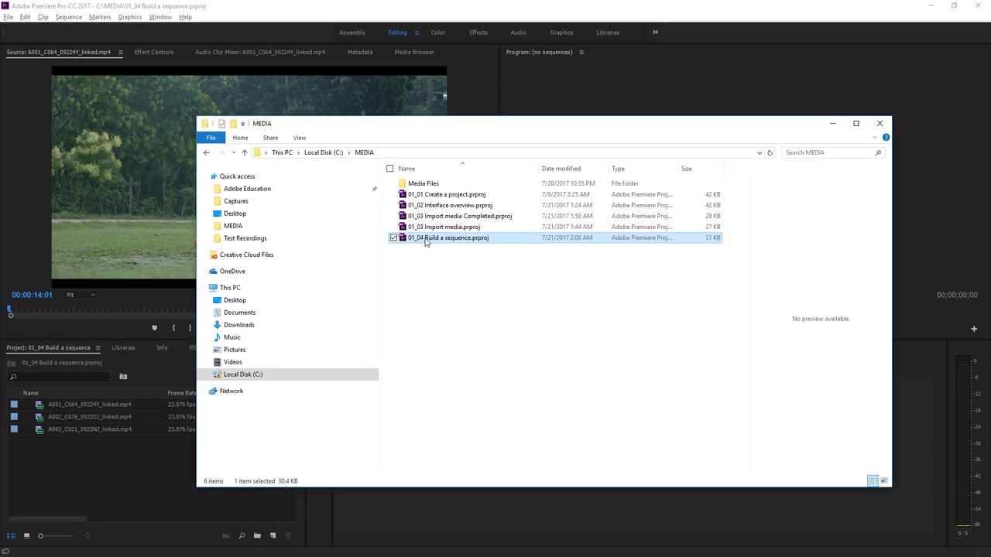
pyautogui.click(129, 466)
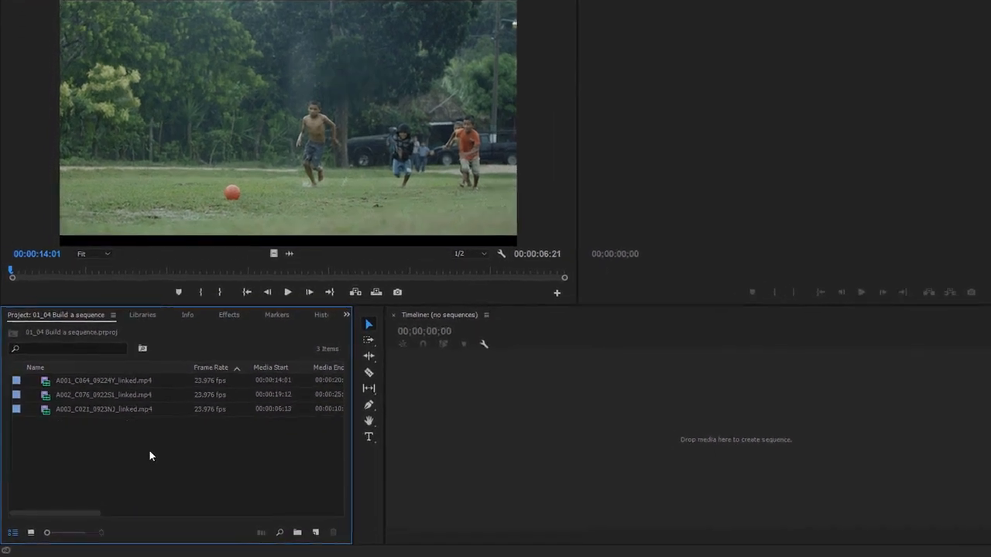
# Step: Show the project items as thumbnails and create a sequence in the empty timeline from all three clips
pyautogui.click(53, 383)
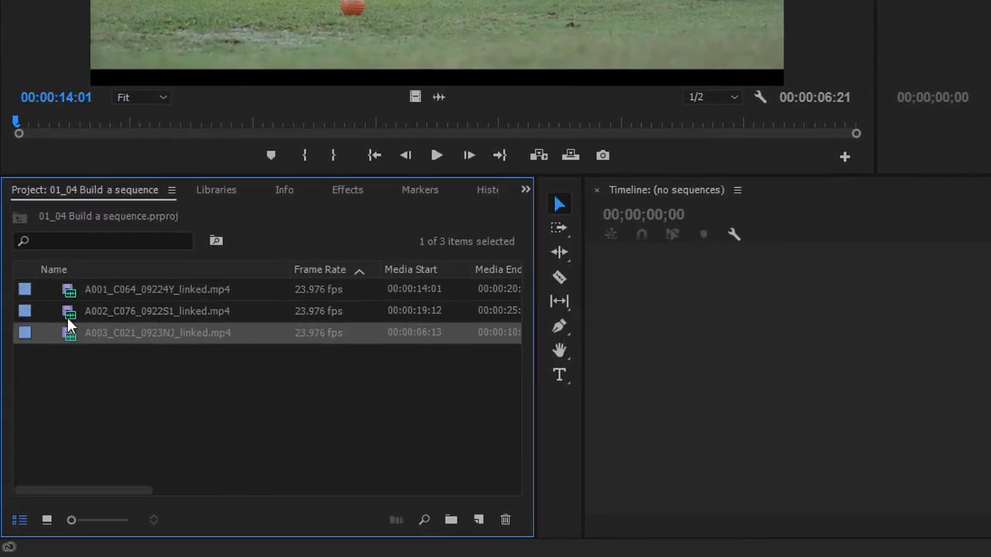
pyautogui.click(53, 366)
pyautogui.click(71, 291)
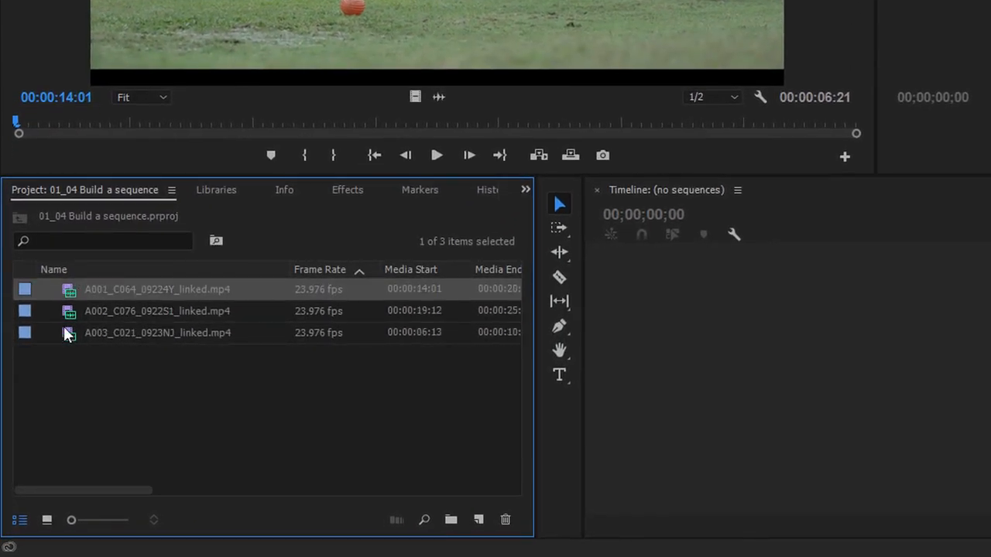
pyautogui.click(46, 520)
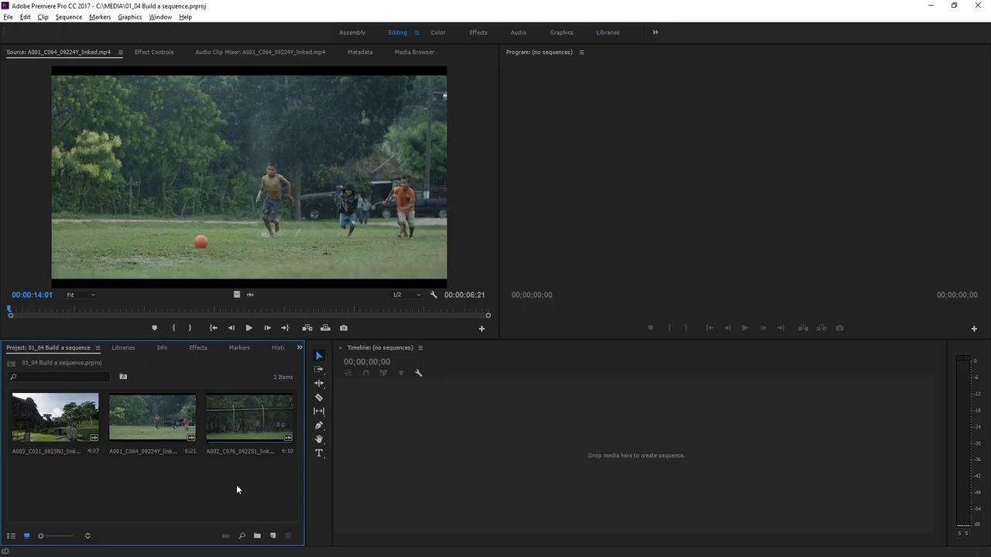
pyautogui.moveTo(236, 484); pyautogui.dragTo(75, 408)
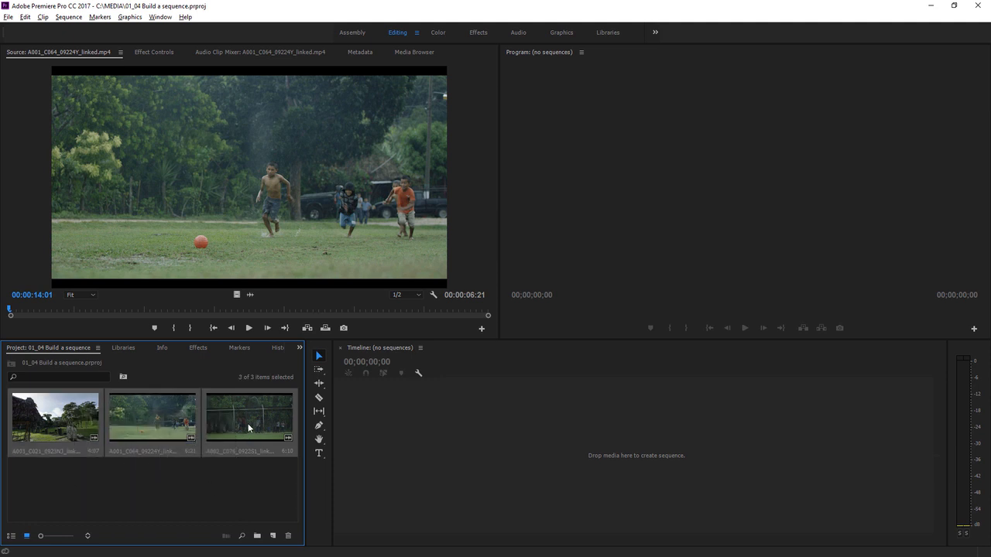
pyautogui.moveTo(248, 420); pyautogui.dragTo(540, 457)
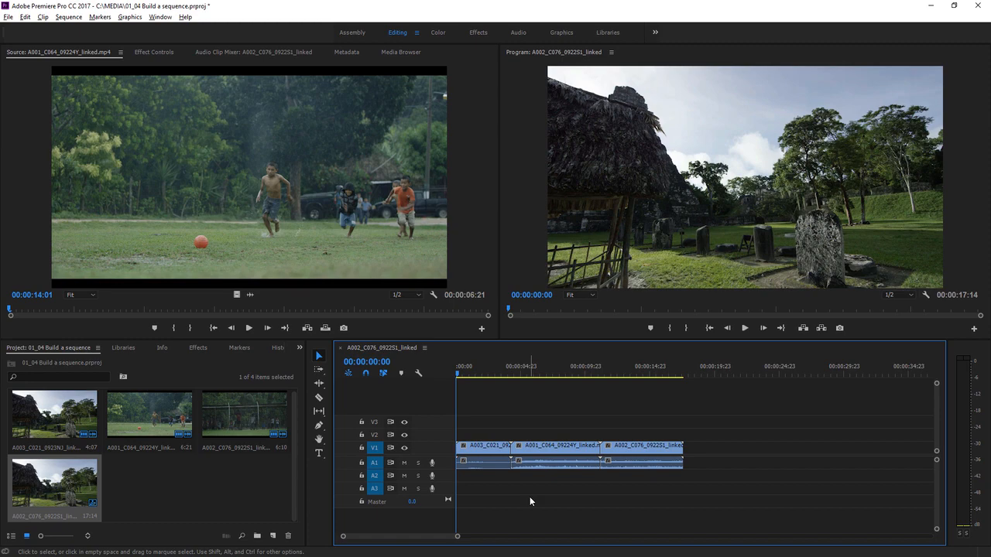
# Step: Check each of the three clips in the sequence and enlarge the Video 1 track until clip thumbnails show
pyautogui.click(483, 452)
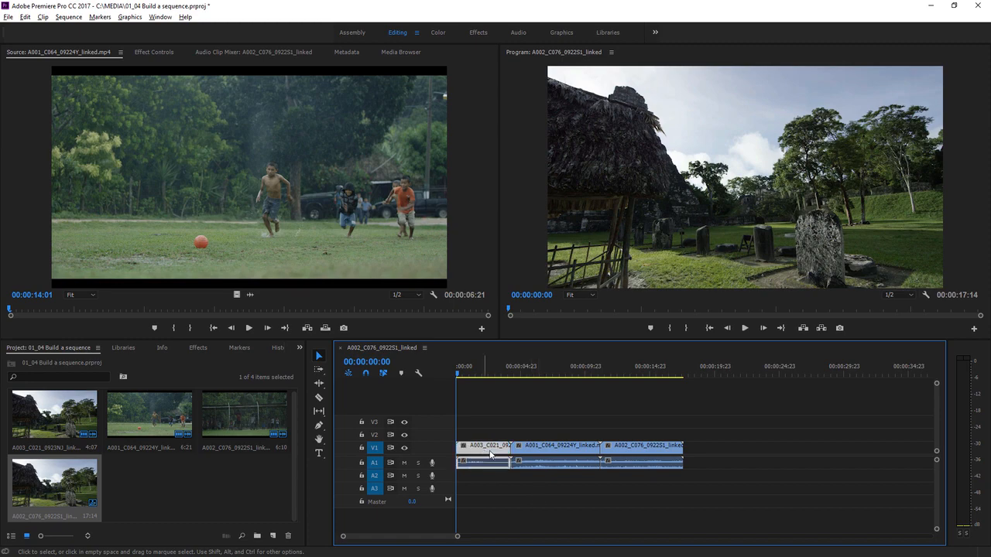
pyautogui.click(544, 454)
pyautogui.click(618, 450)
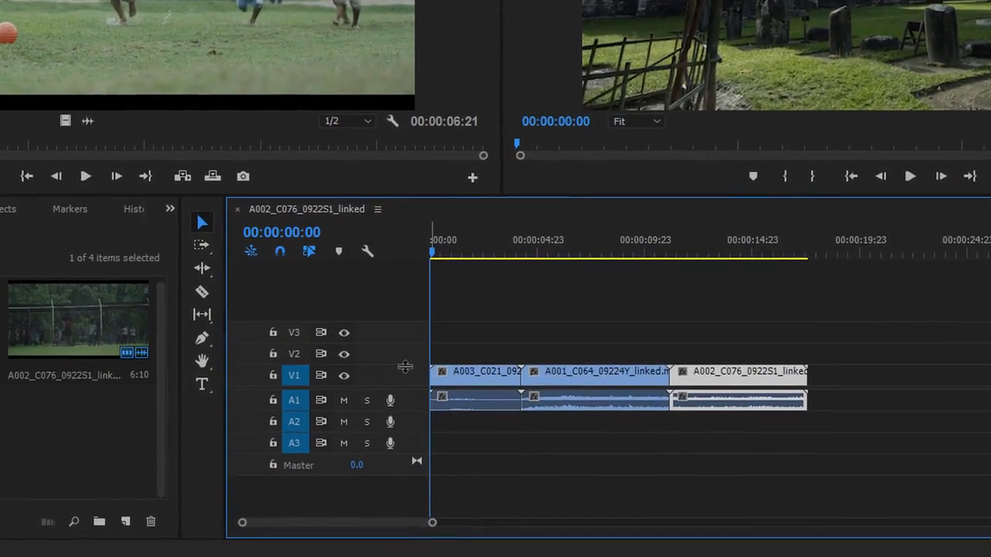
pyautogui.moveTo(405, 366); pyautogui.dragTo(402, 330)
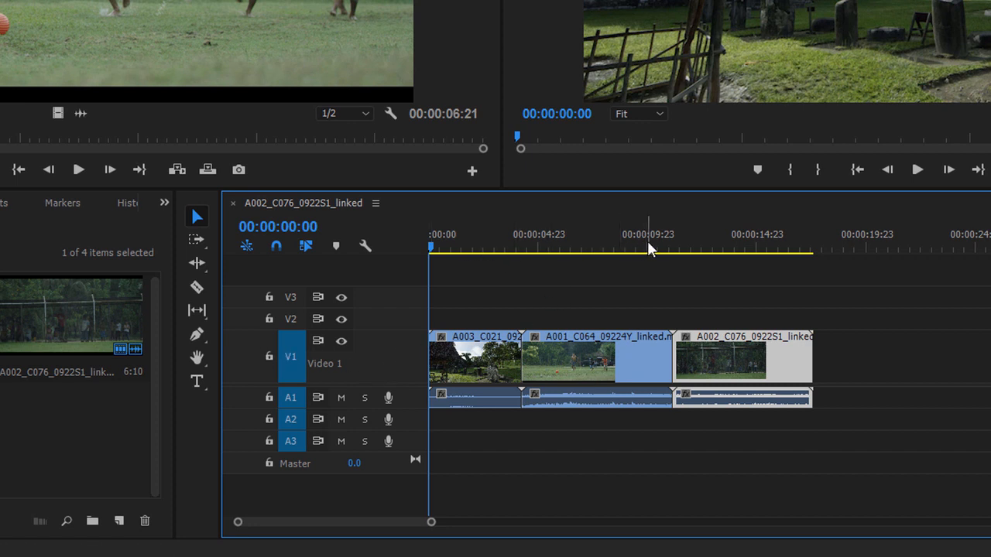
# Step: Play the sequence from 00:00:01:17 with several pauses, and scrub the playhead back to 00:00:09:12
pyautogui.click(469, 241)
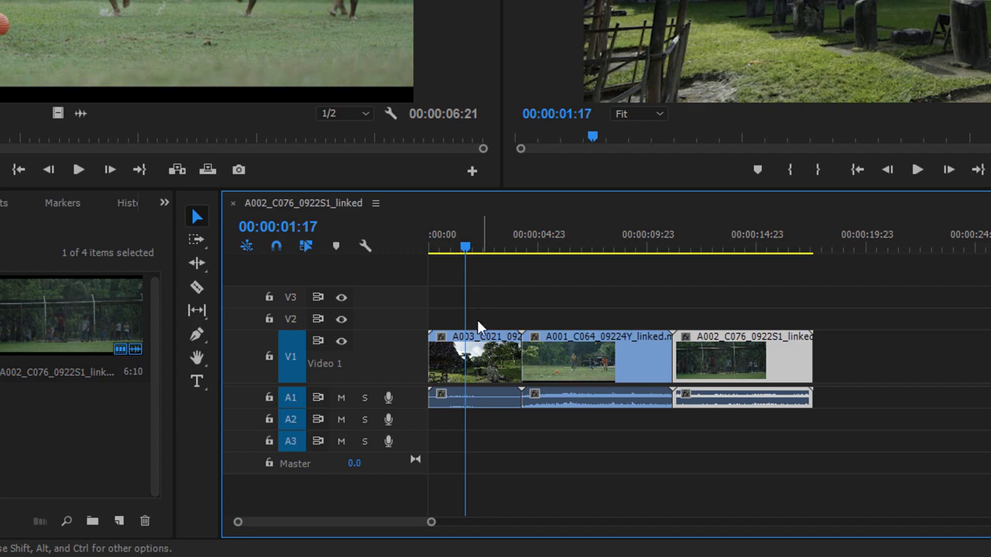
pyautogui.click(477, 347)
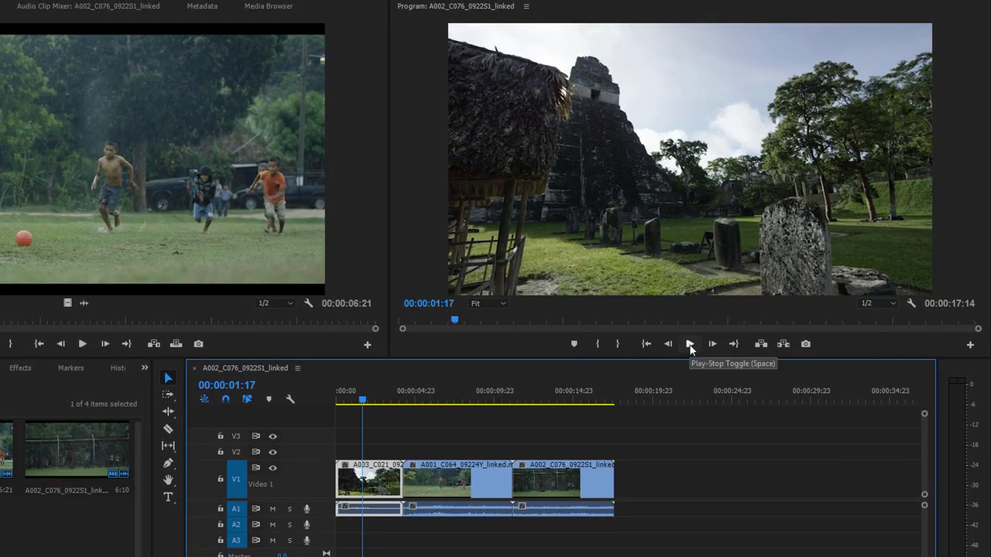
pyautogui.click(690, 345)
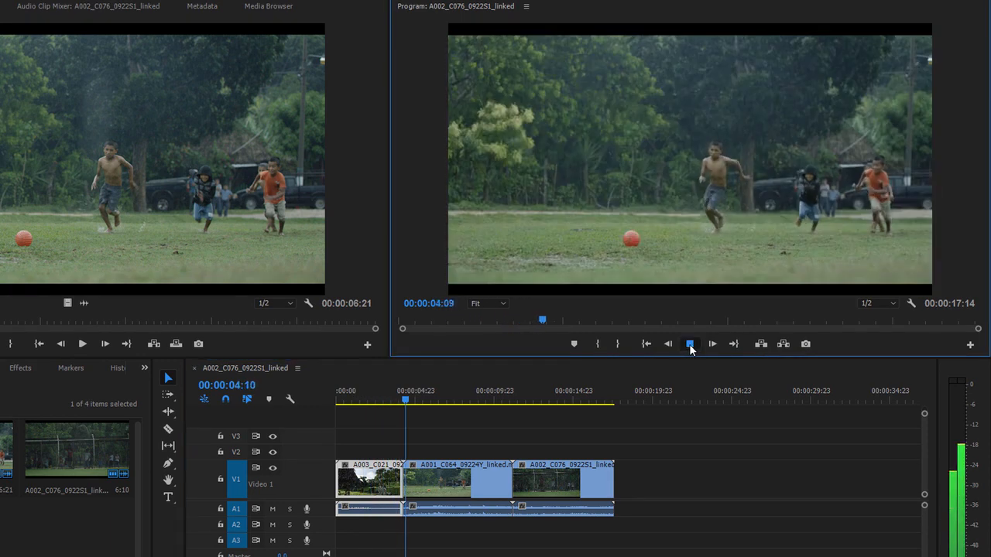
pyautogui.click(690, 345)
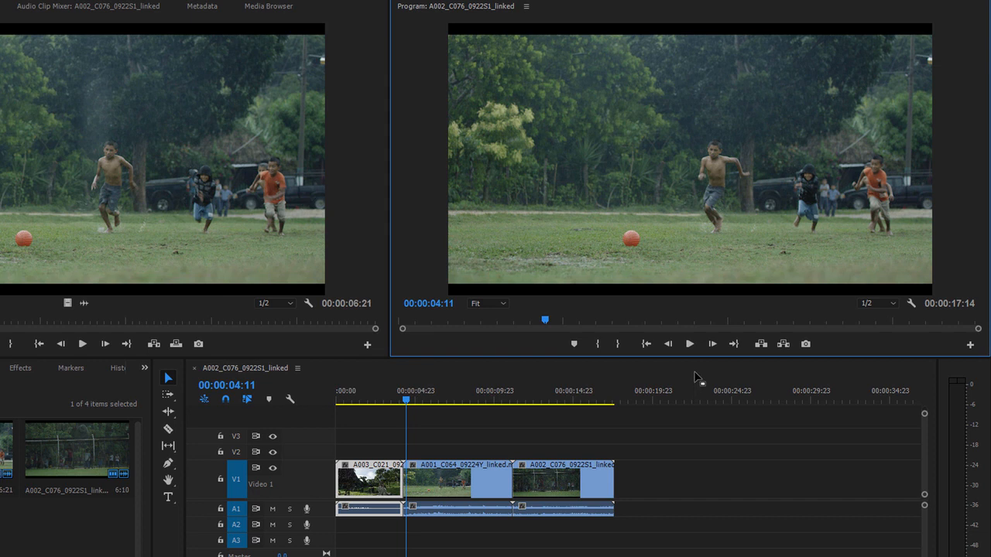
pyautogui.press('space')
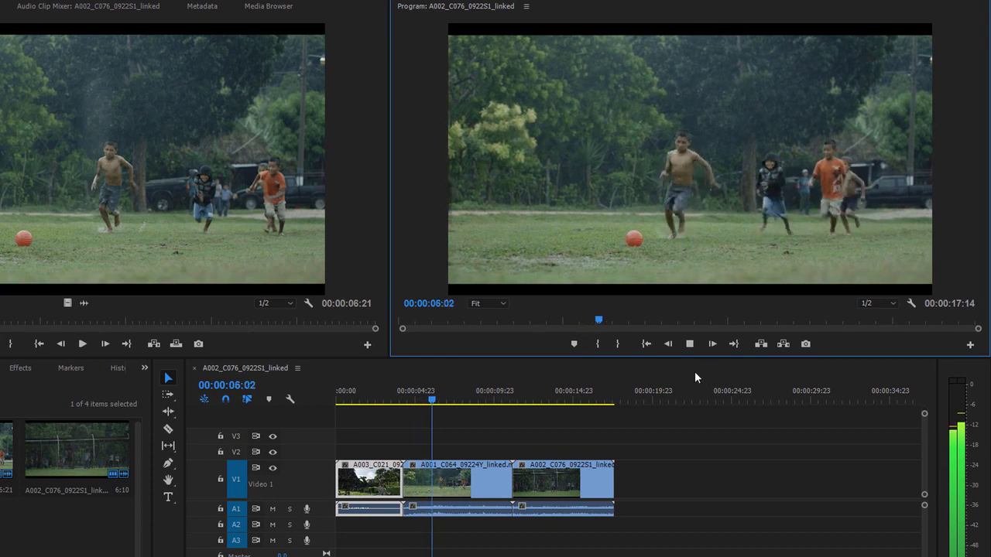
pyautogui.press('space')
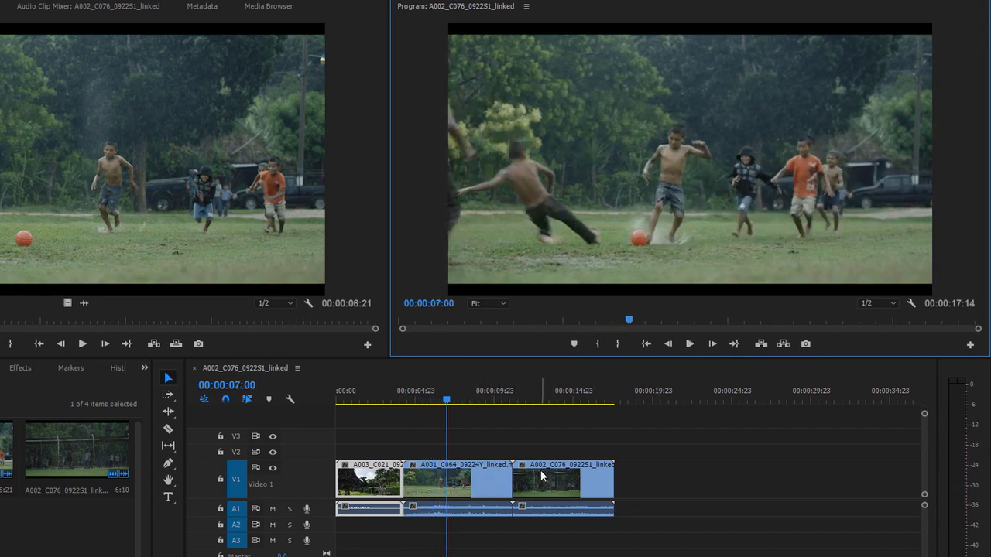
pyautogui.click(690, 345)
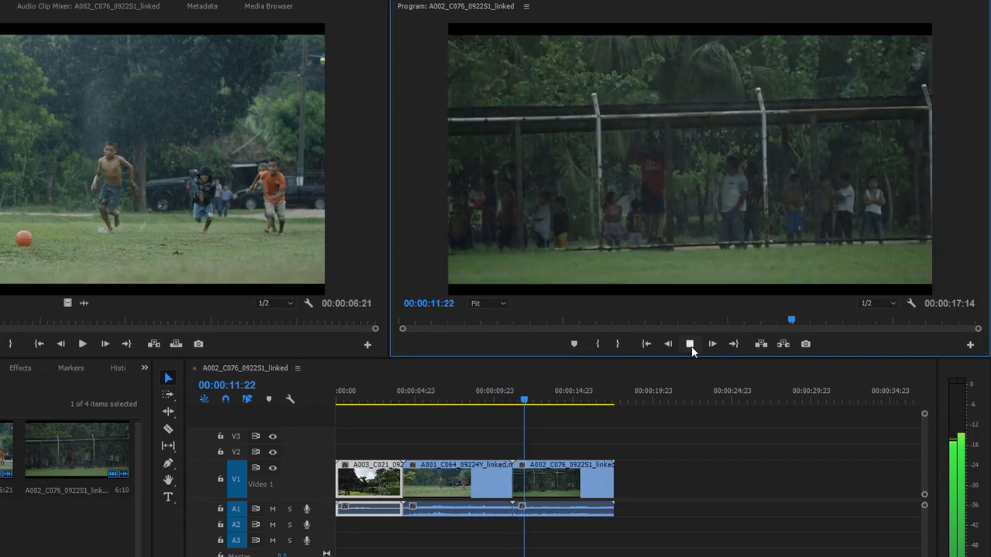
pyautogui.click(689, 344)
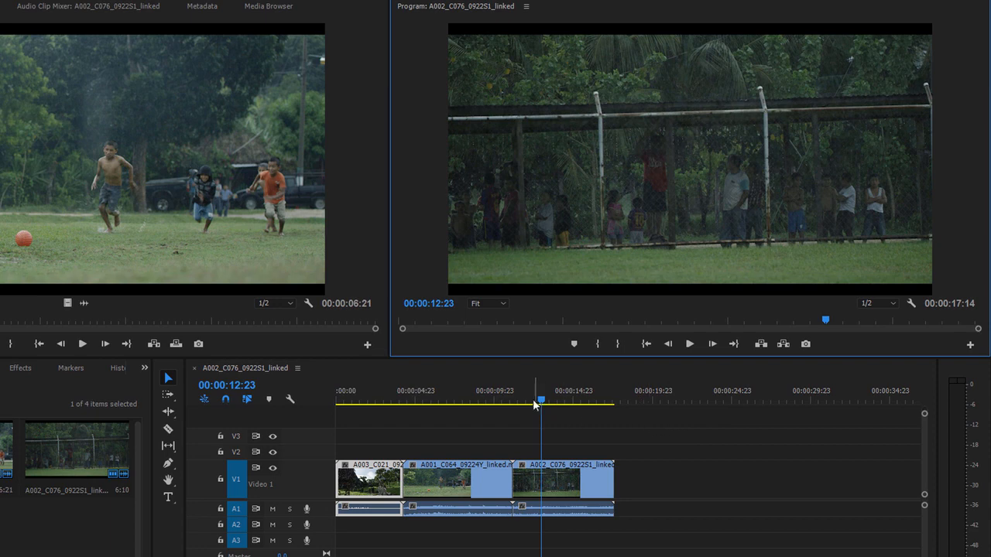
pyautogui.moveTo(530, 400); pyautogui.dragTo(487, 400)
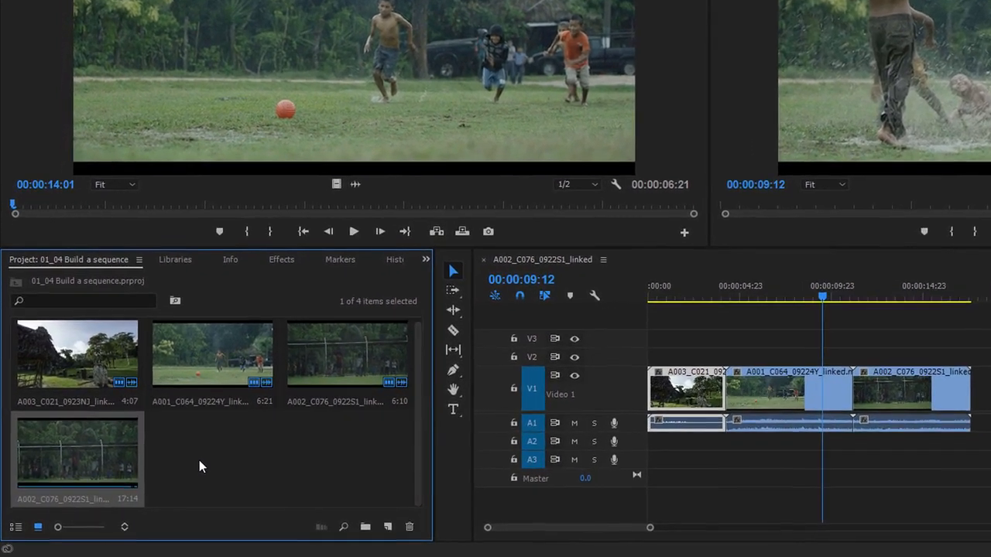
# Step: Show the project items as a list and rename the A002_C076_0922S1_linked sequence as First Sequence
pyautogui.click(198, 460)
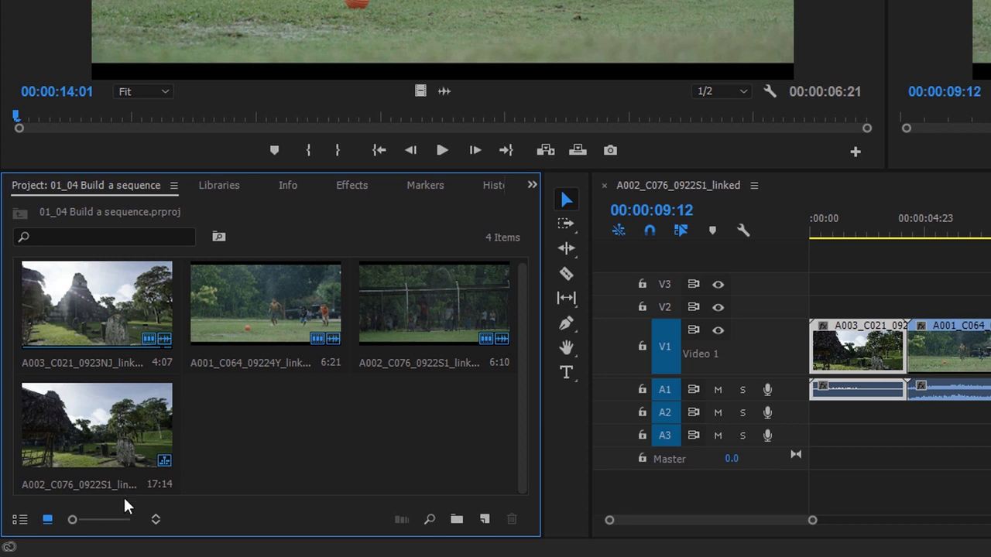
pyautogui.click(20, 520)
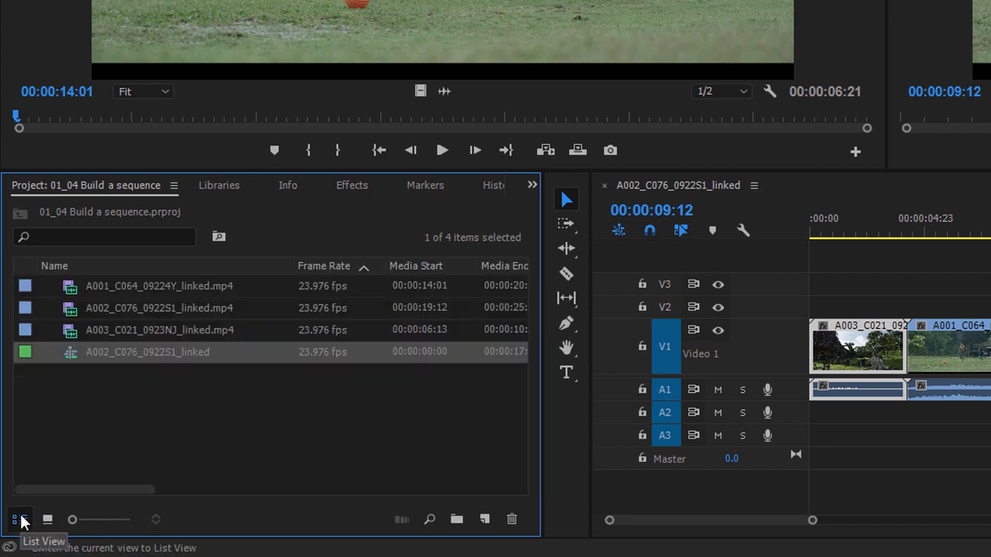
pyautogui.click(86, 399)
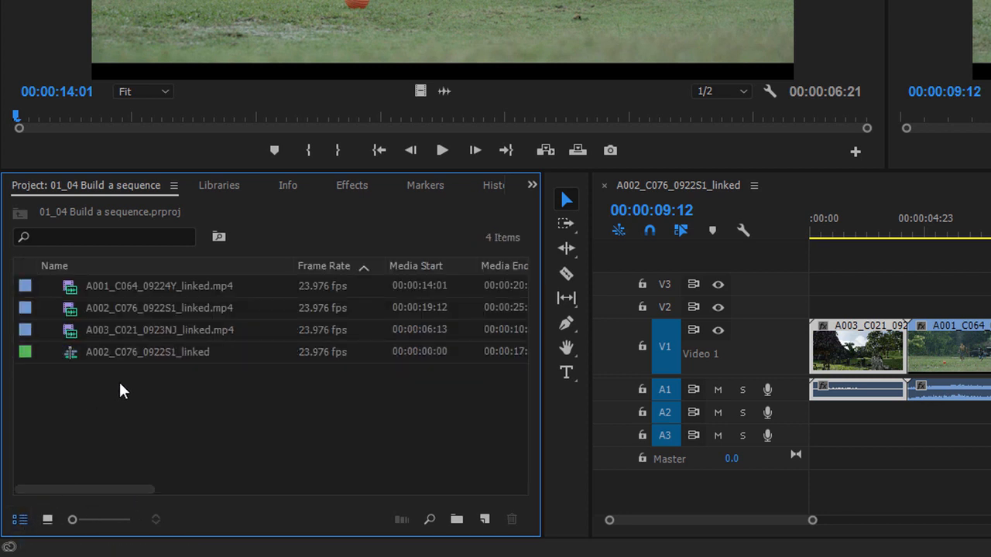
pyautogui.click(128, 350)
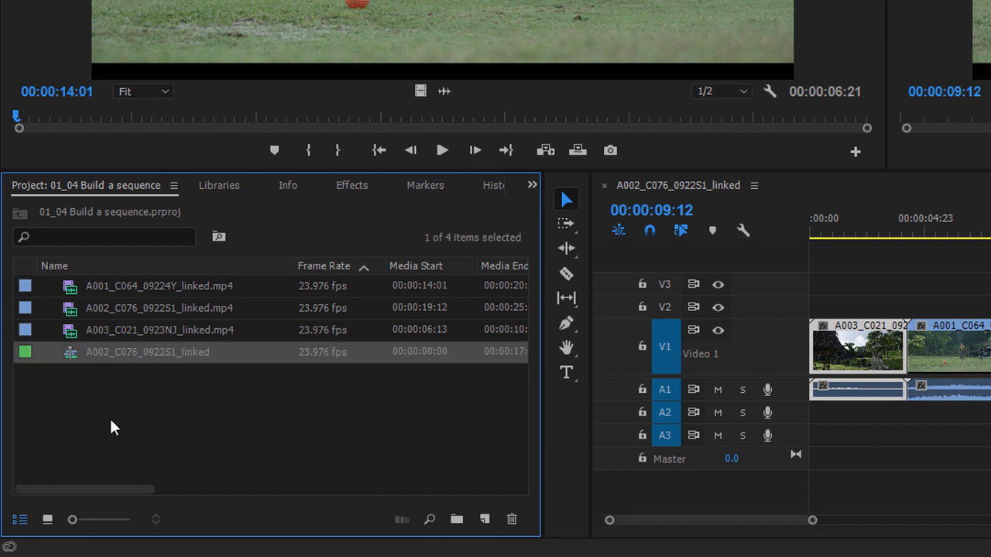
pyautogui.click(127, 353)
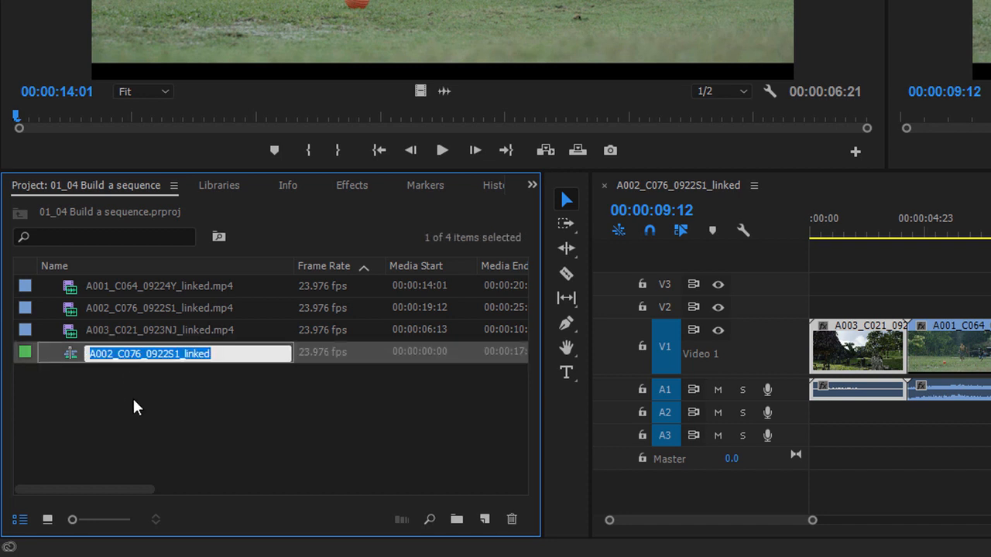
pyautogui.write('First')
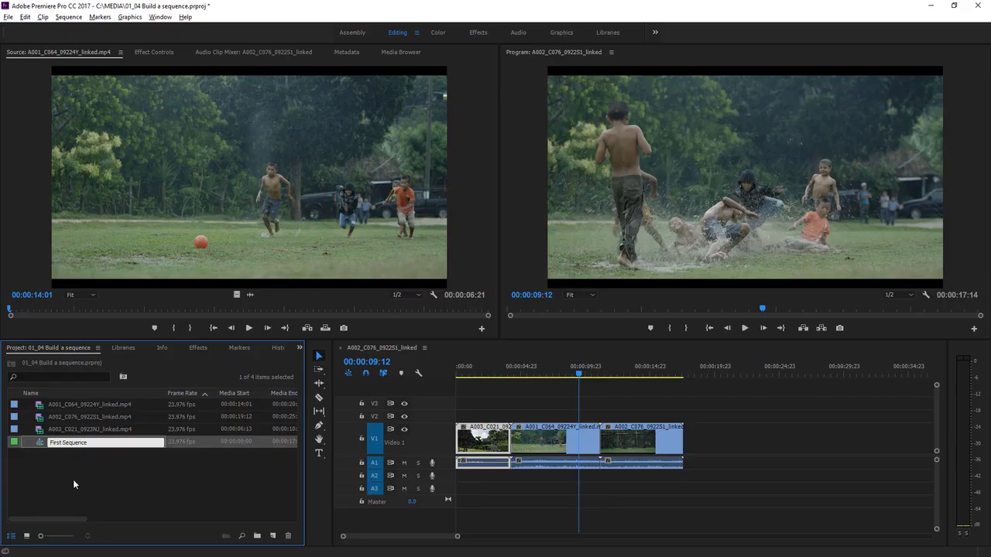
pyautogui.write(' Sequence')
pyautogui.click(74, 480)
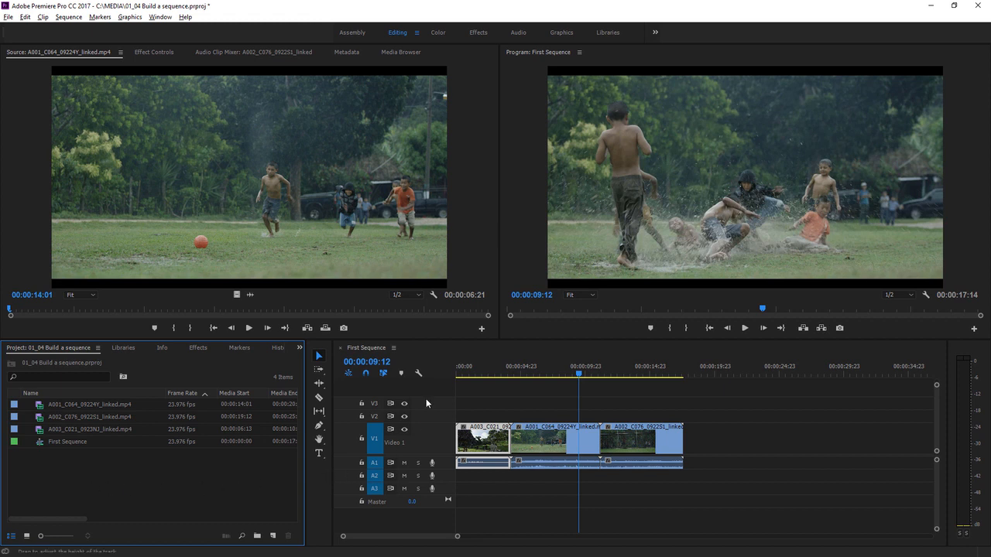
# Step: Try deleting the middle A001_C064_09224Y_linked.mp4 clip from First Sequence without closing the gap, and undo the deletion
pyautogui.click(474, 385)
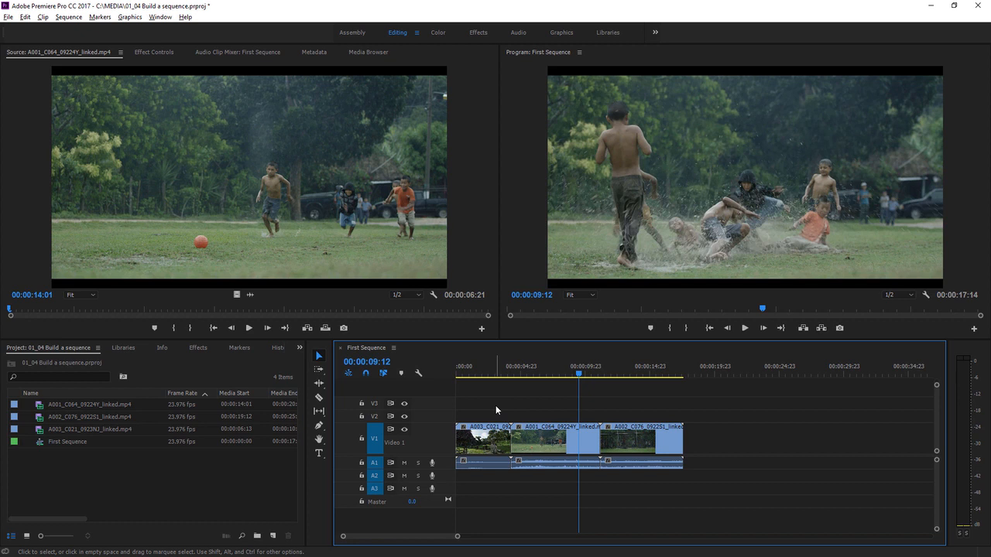
pyautogui.click(544, 467)
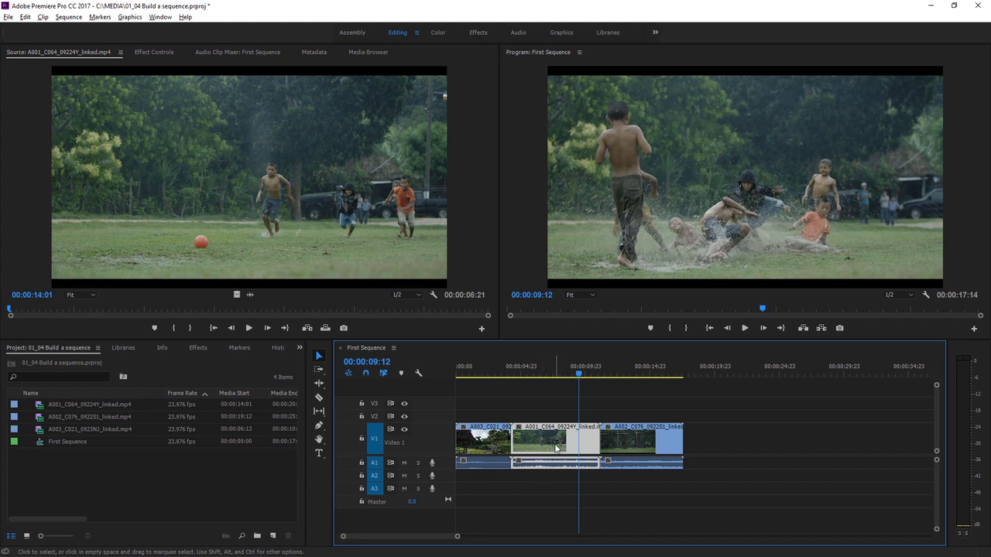
pyautogui.click(553, 462)
pyautogui.press('Delete')
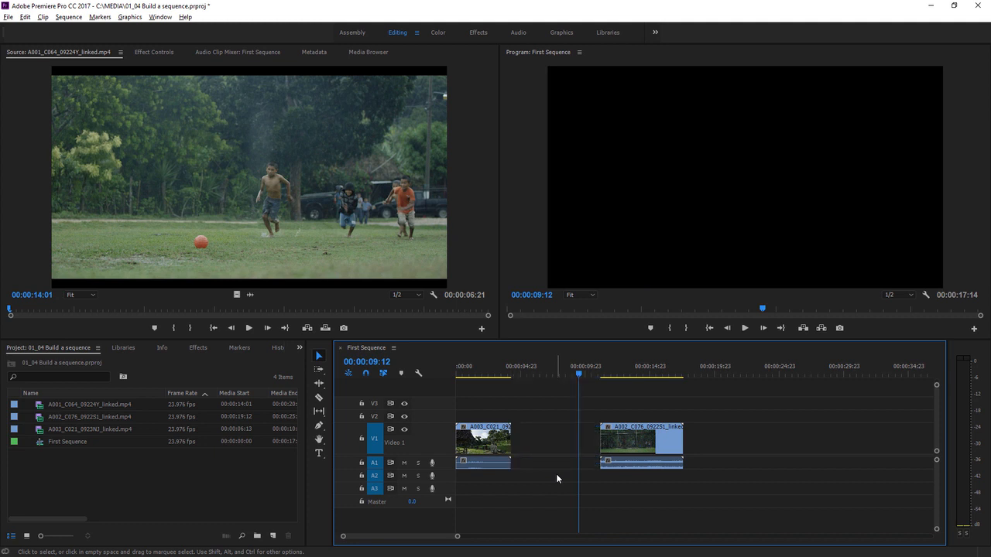
pyautogui.hotkey('ctrl', 'z')
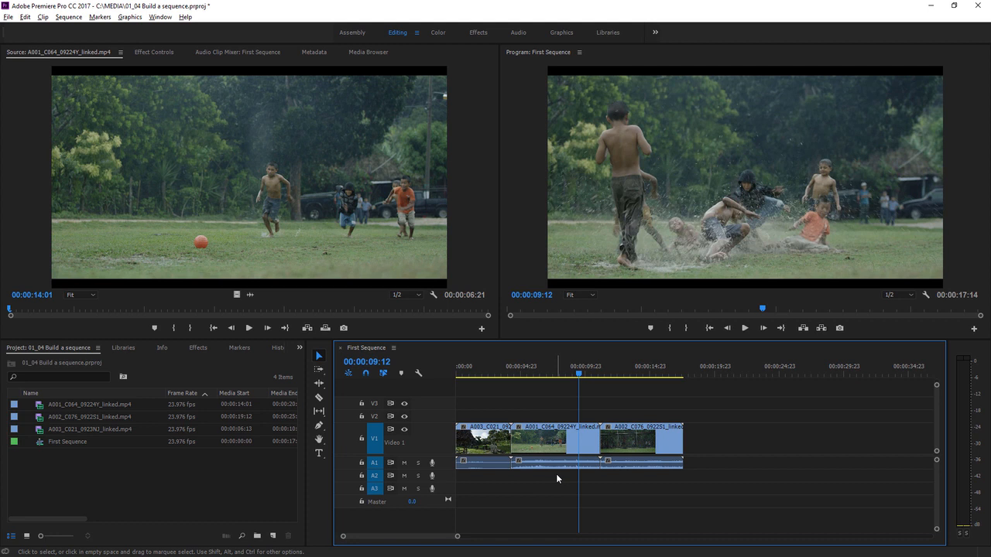
# Step: Ripple delete the middle A001_C064_09224Y_linked.mp4 clip and add it again from the project thumbnails at the end of First Sequence
pyautogui.click(561, 447)
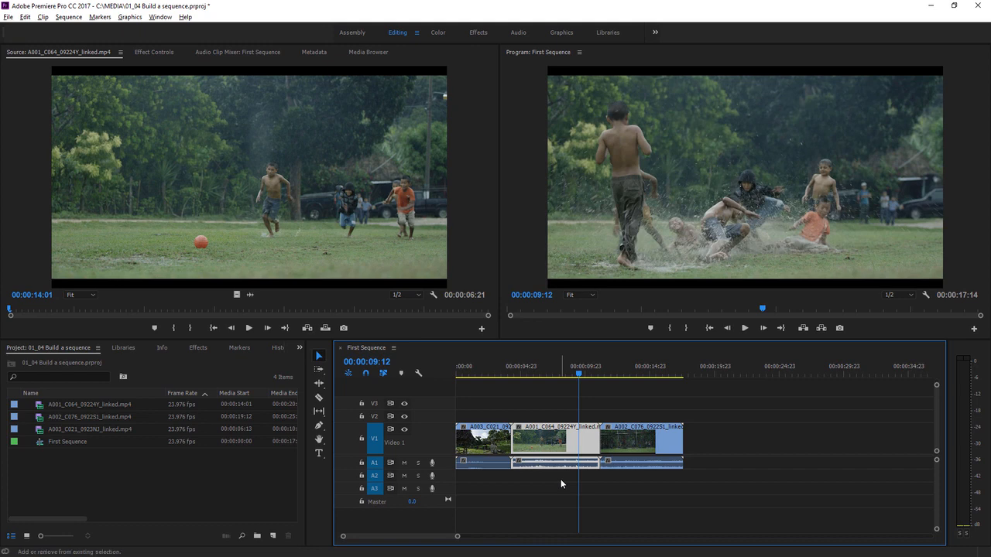
pyautogui.hotkey('shift', 'Delete')
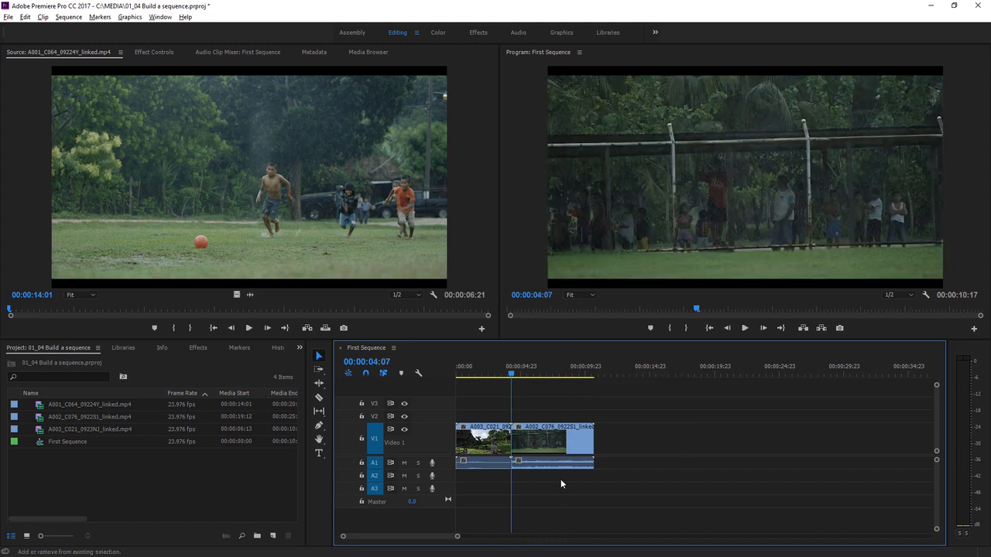
pyautogui.click(27, 537)
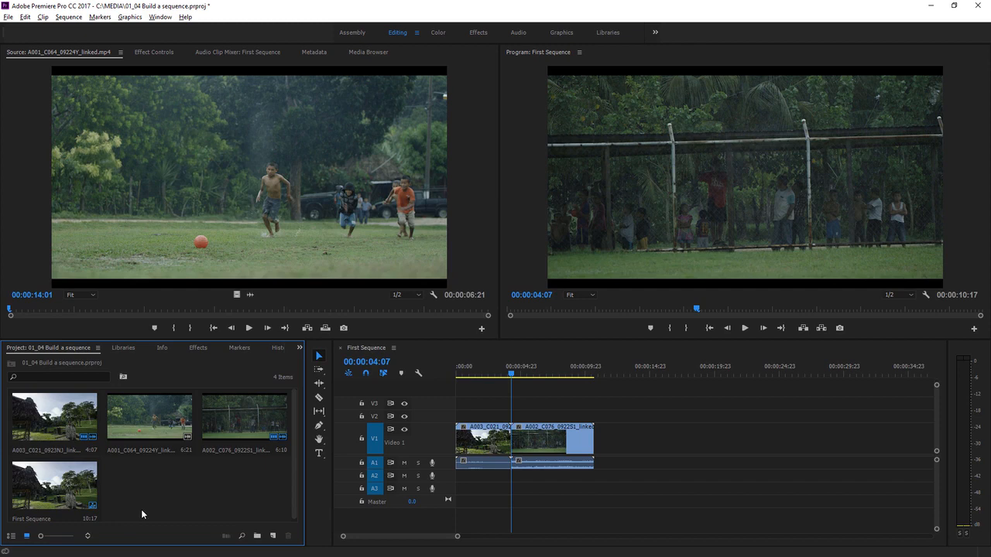
pyautogui.click(146, 434)
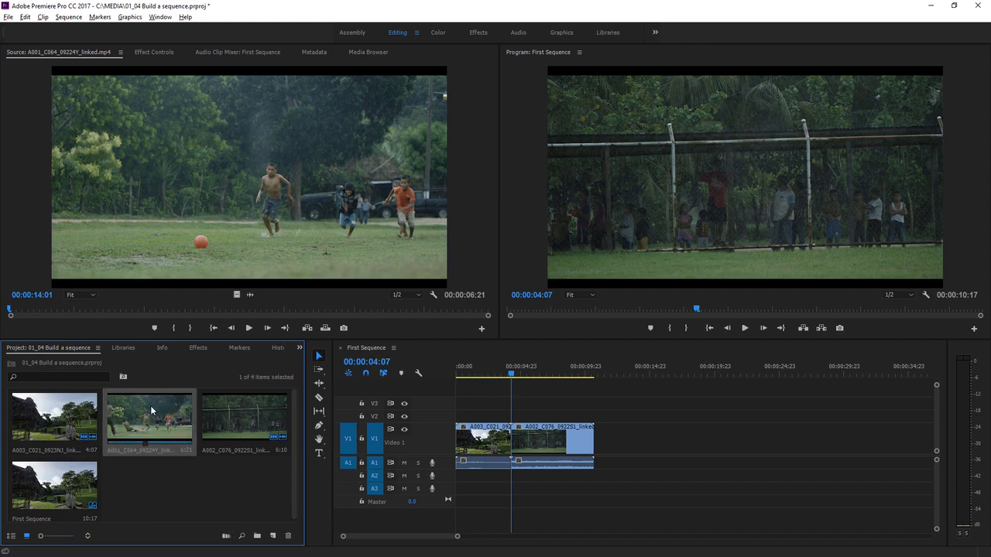
pyautogui.moveTo(148, 404); pyautogui.dragTo(605, 458)
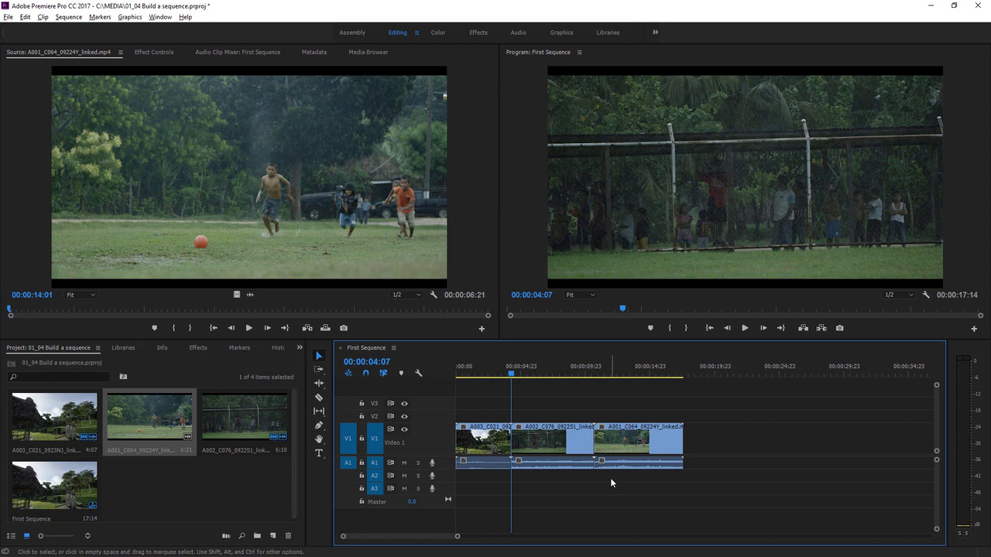
# Step: Create a second sequence directly from the three video clips selected together in the project
pyautogui.click(237, 427)
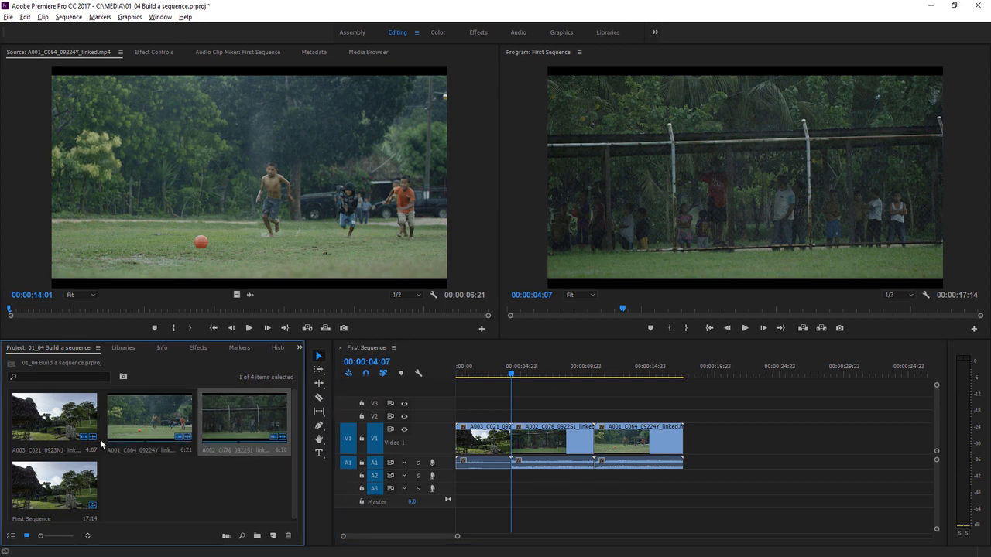
pyautogui.keyDown('shift'); pyautogui.click(69, 418); pyautogui.keyUp('shift')
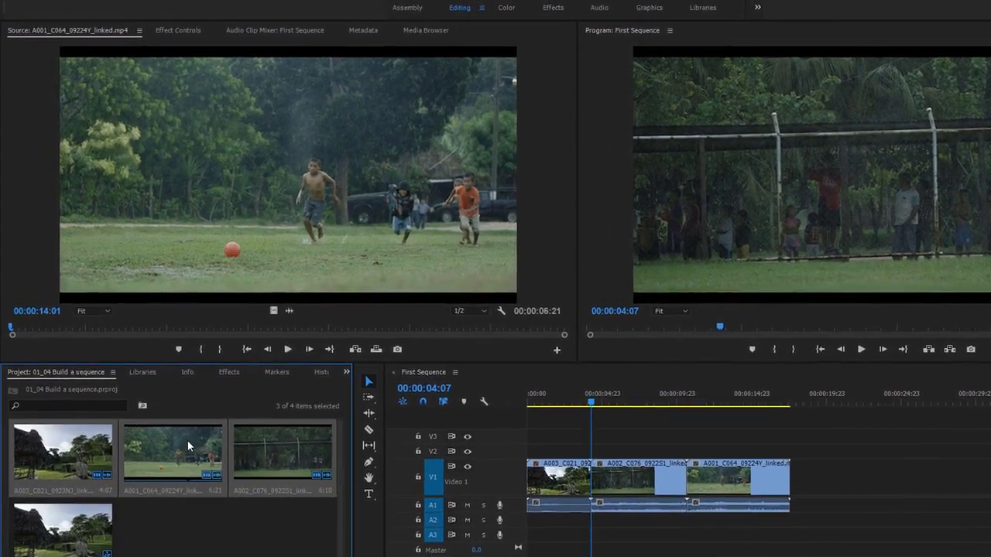
pyautogui.rightClick(160, 406)
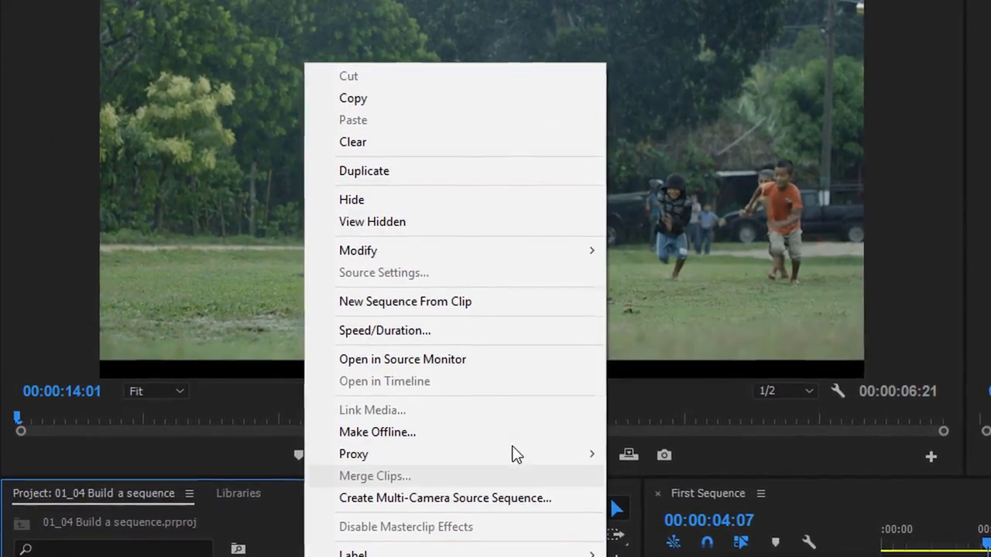
pyautogui.click(511, 301)
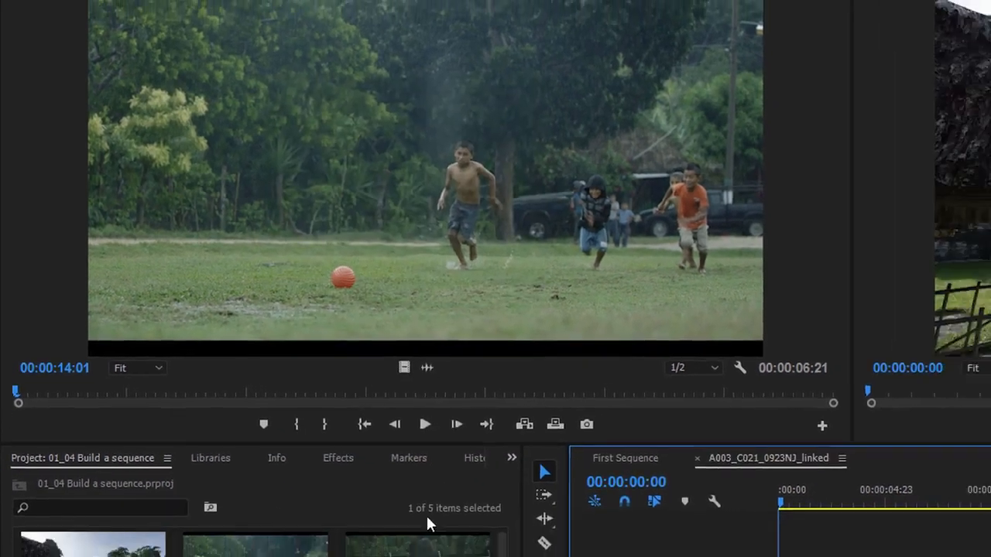